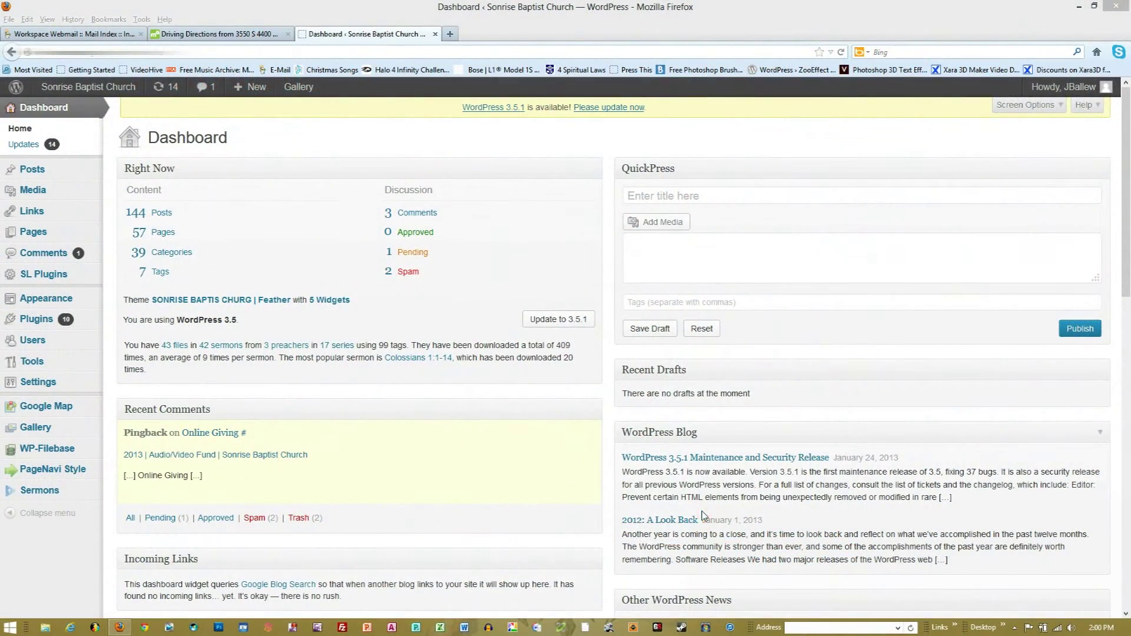
Open the WP-Filebase file management page
left_click(711, 500)
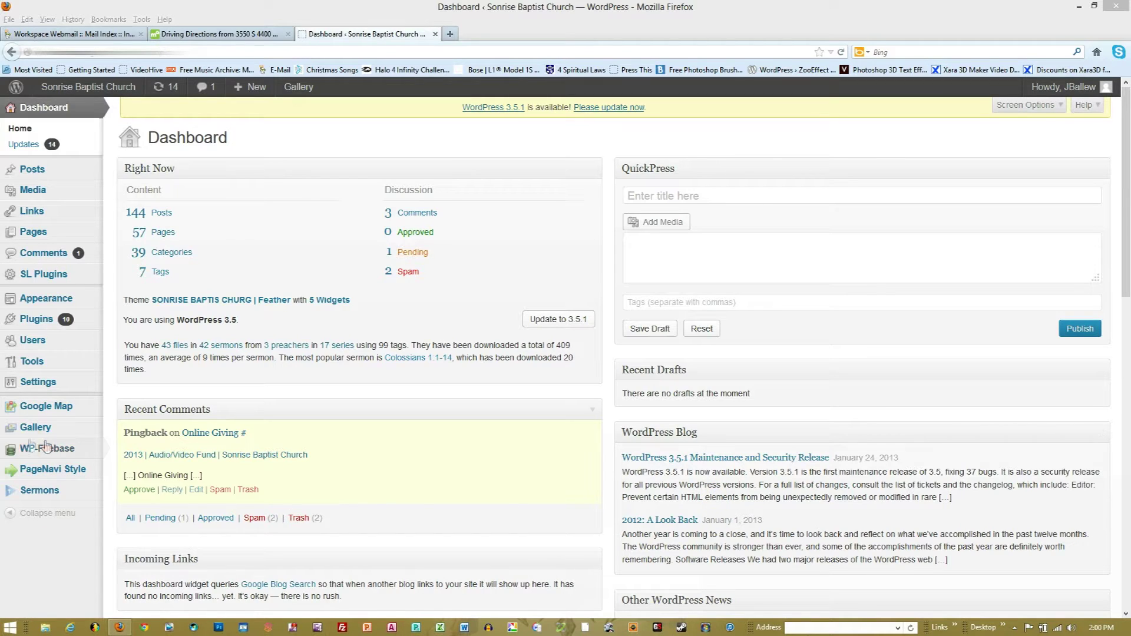
mouse_move(58, 451)
left_click(138, 449)
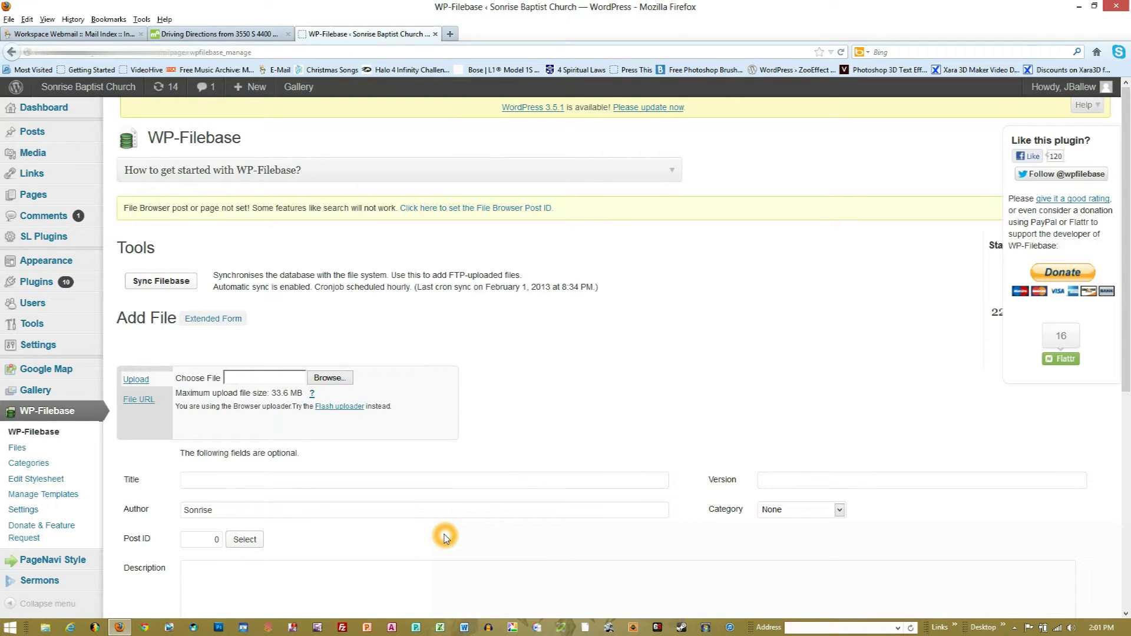
Choose the February_3_2013_bulletin PDF from the Desktop as the file to upload
left_click(328, 380)
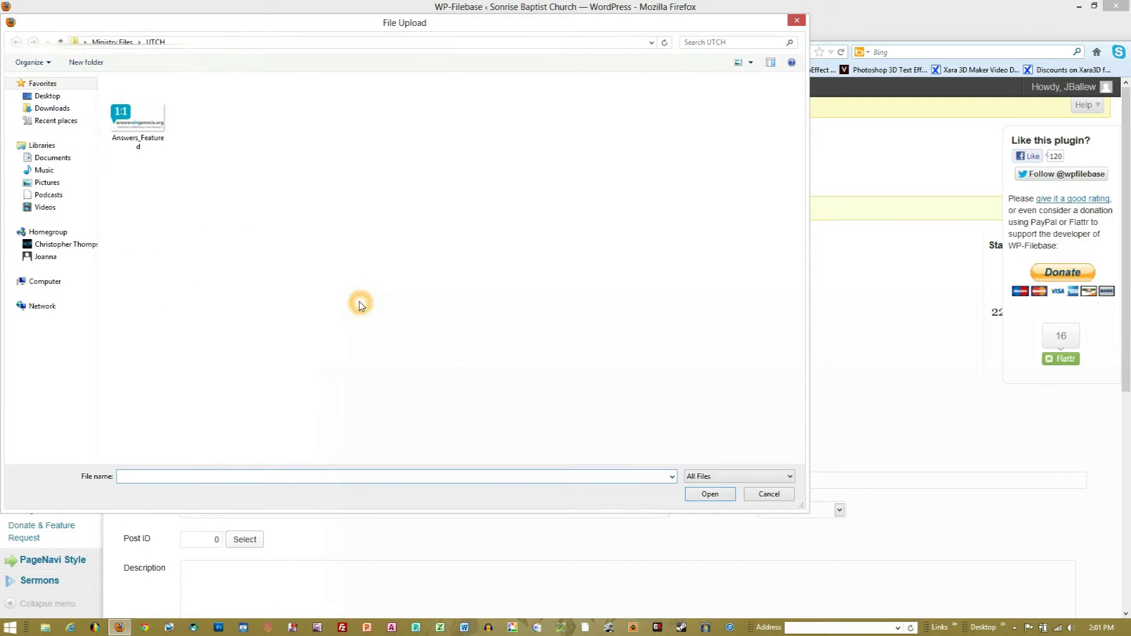
left_click(54, 96)
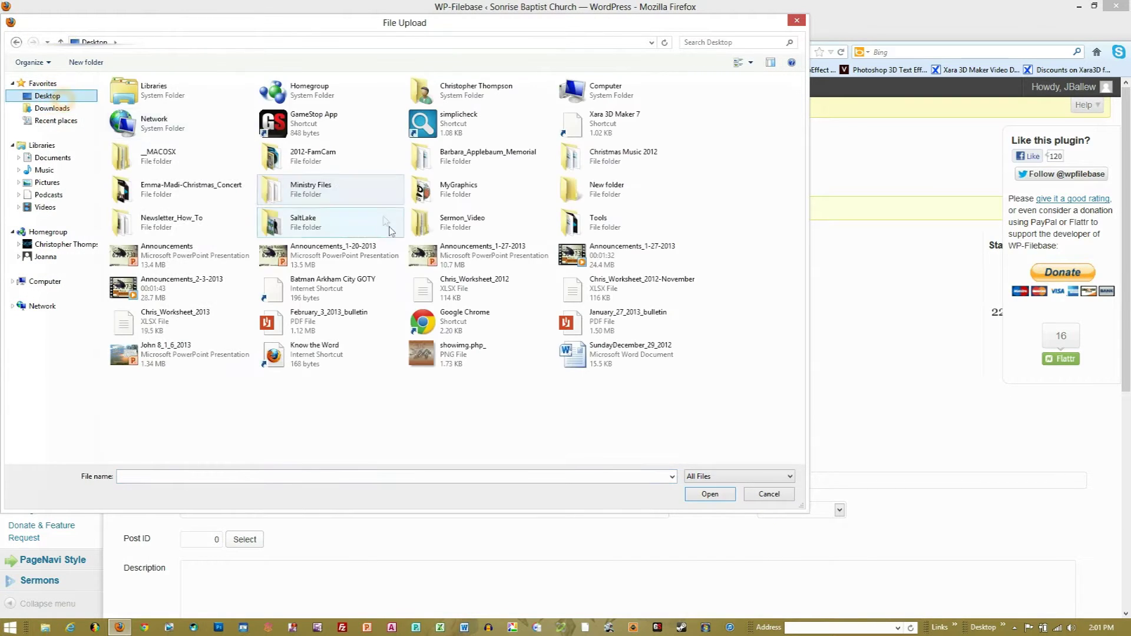
left_click(350, 327)
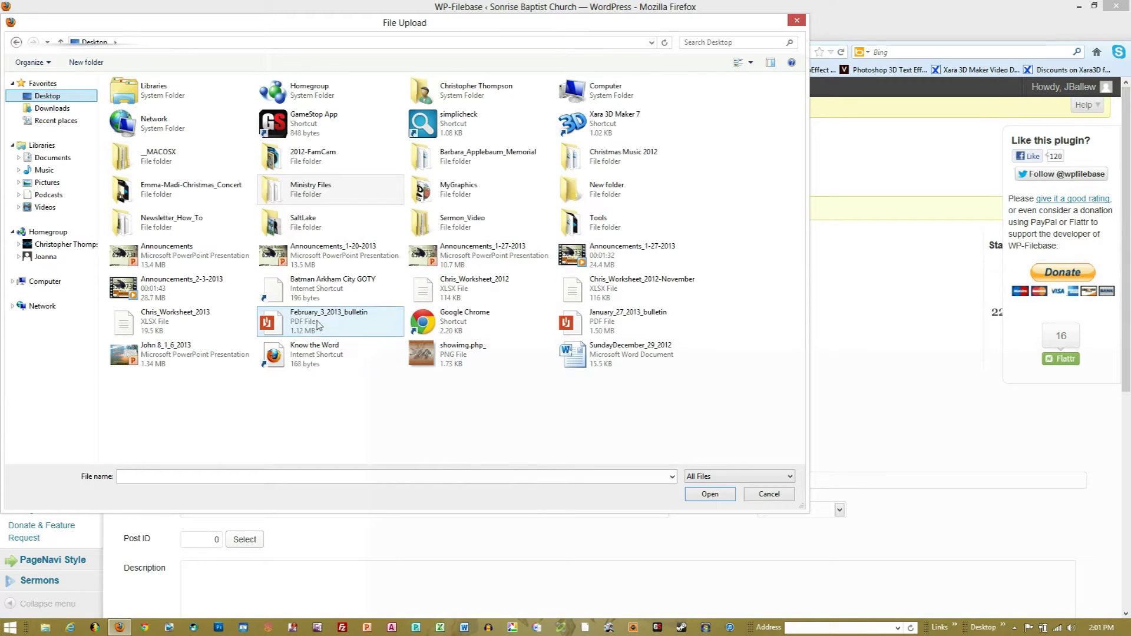
left_click(710, 493)
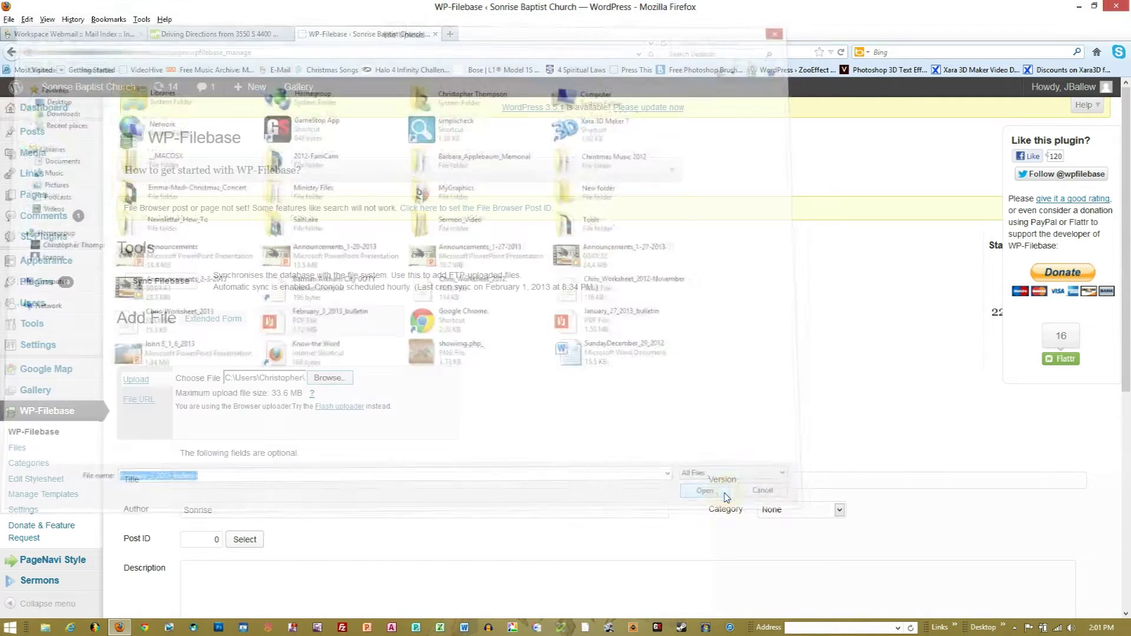
scroll(485, 277, "down", 4)
Enter '2013 | February 3rd Bulletin' as the file's title
left_click(237, 323)
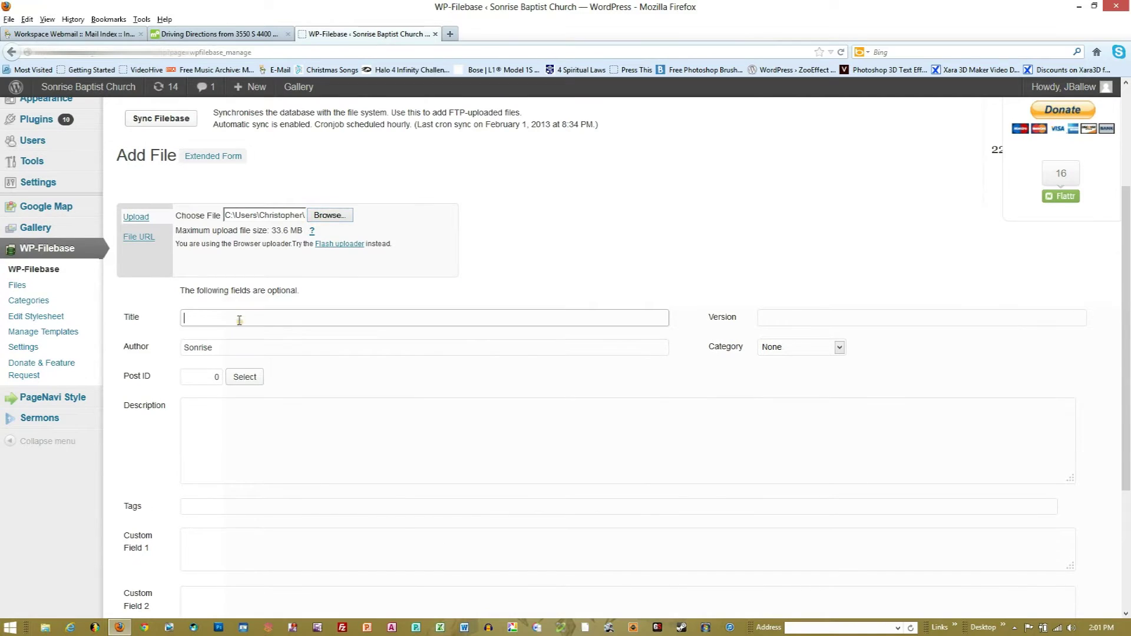
type("2013")
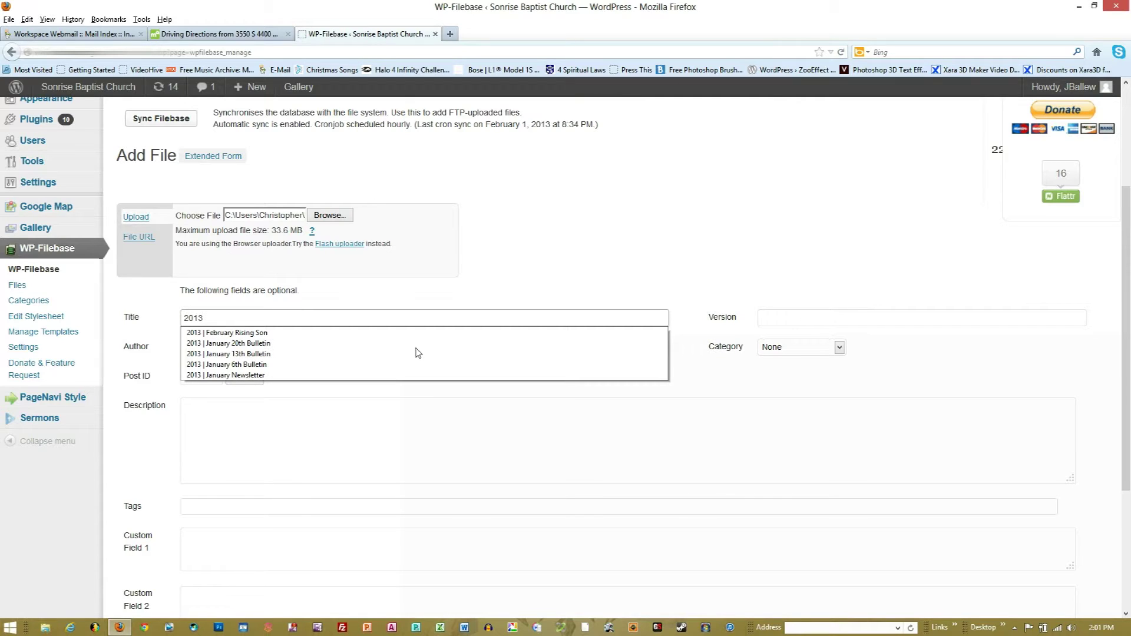
type("| February")
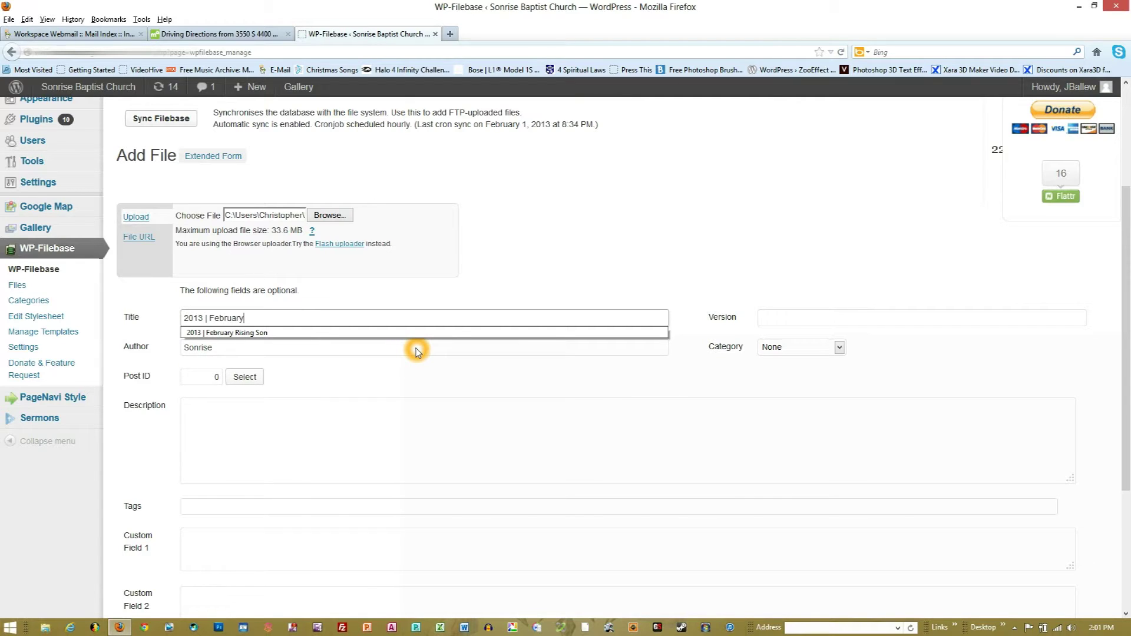
type(" 3rd Bulletin")
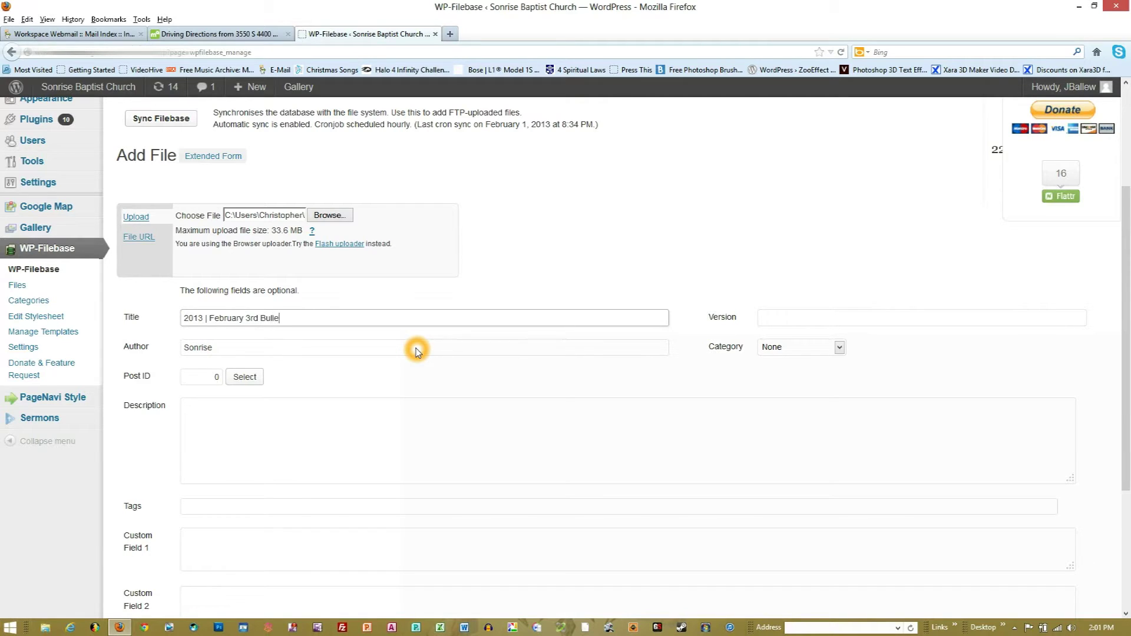
left_click(416, 348)
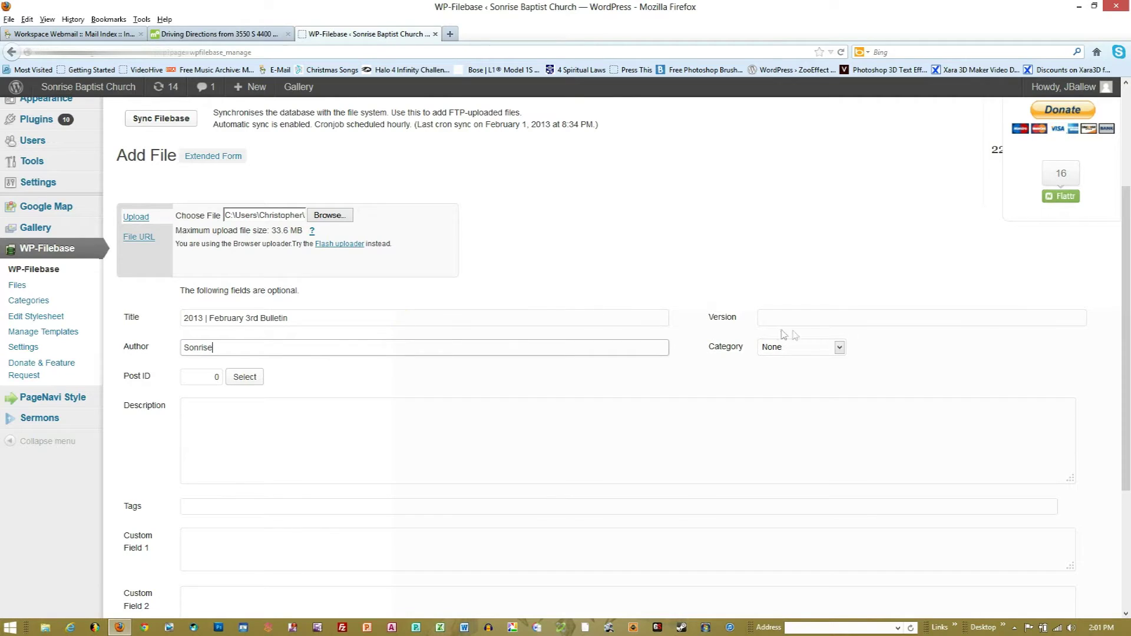
Put the file in the Weekly Bulletin category and add it to the library
left_click(844, 349)
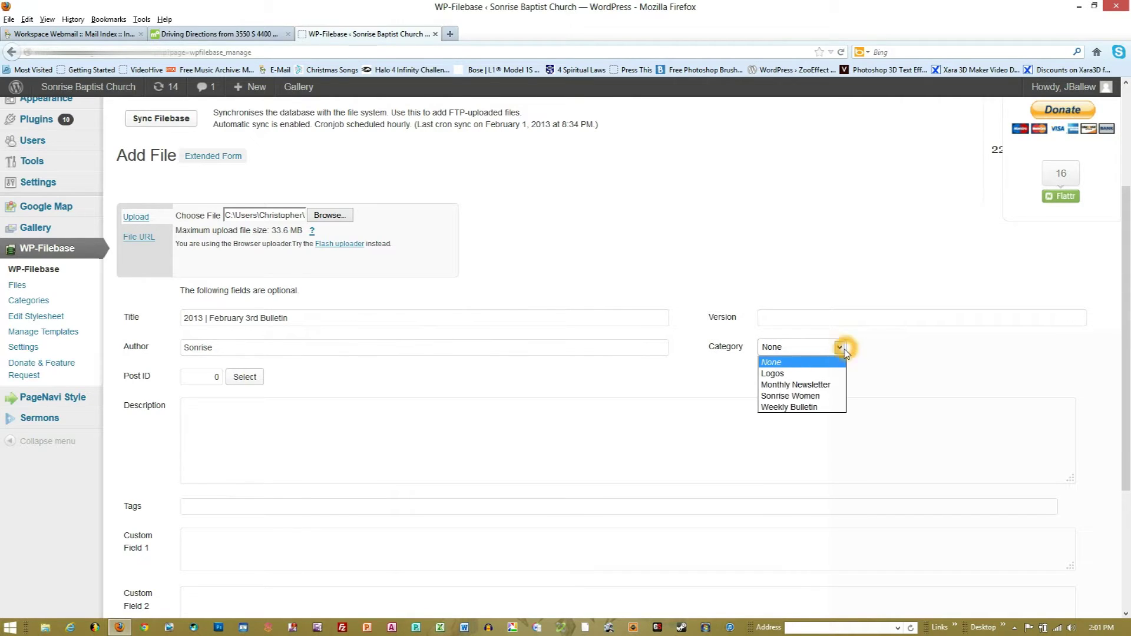
left_click(802, 408)
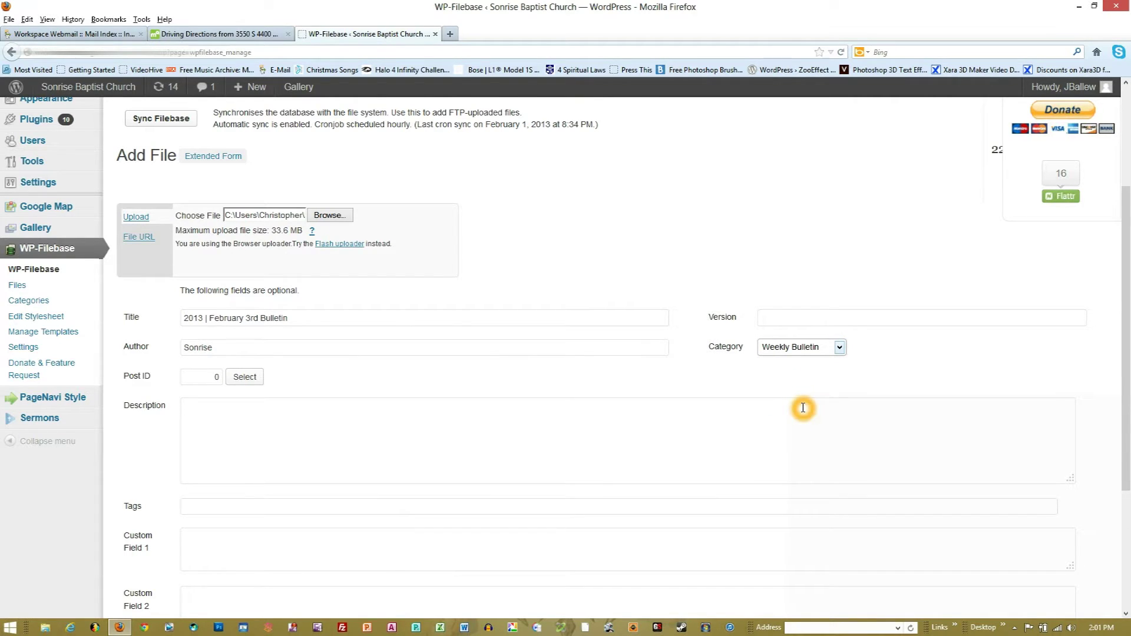
scroll(607, 388, "down", 4)
scroll(607, 388, "down", 2)
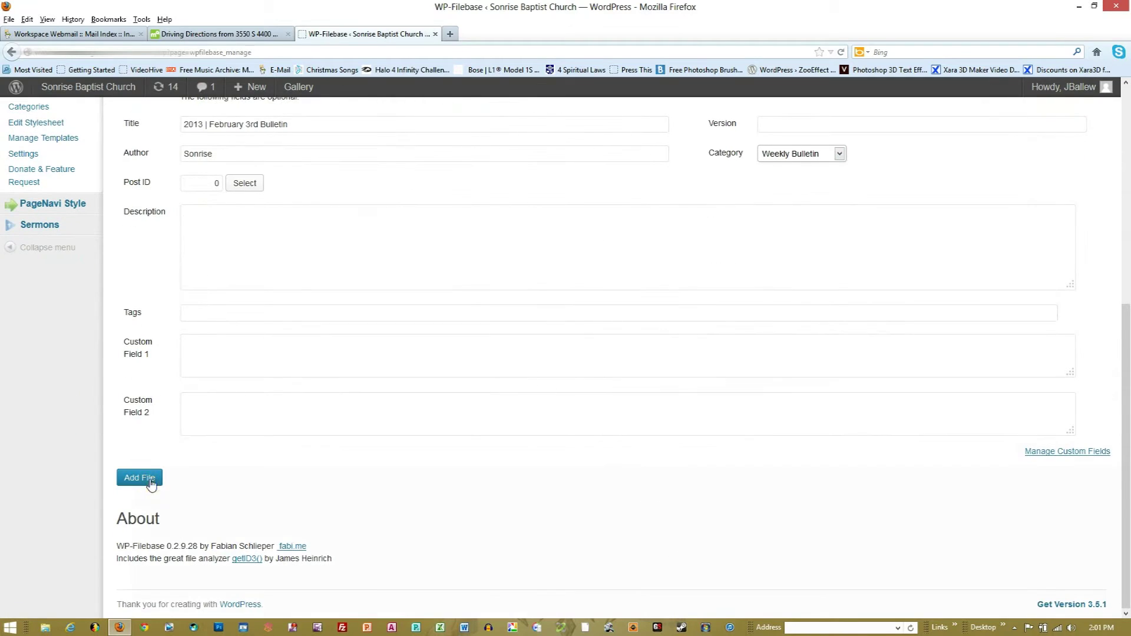
left_click(146, 478)
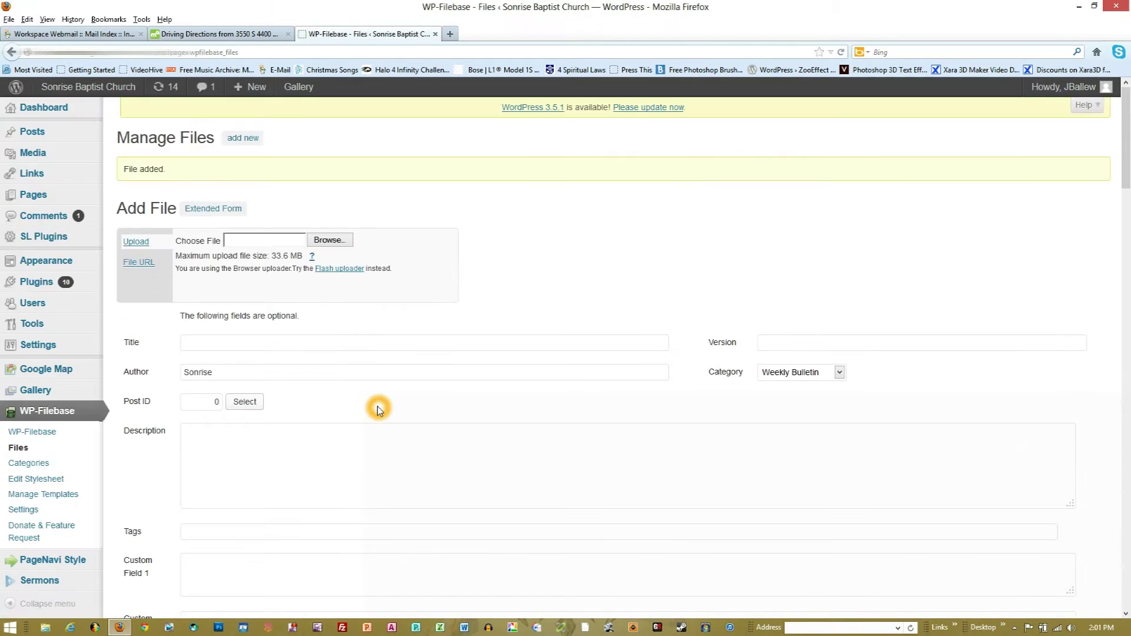
Start a new post and bring up the WP-Filebase inserter from its body
mouse_move(29, 132)
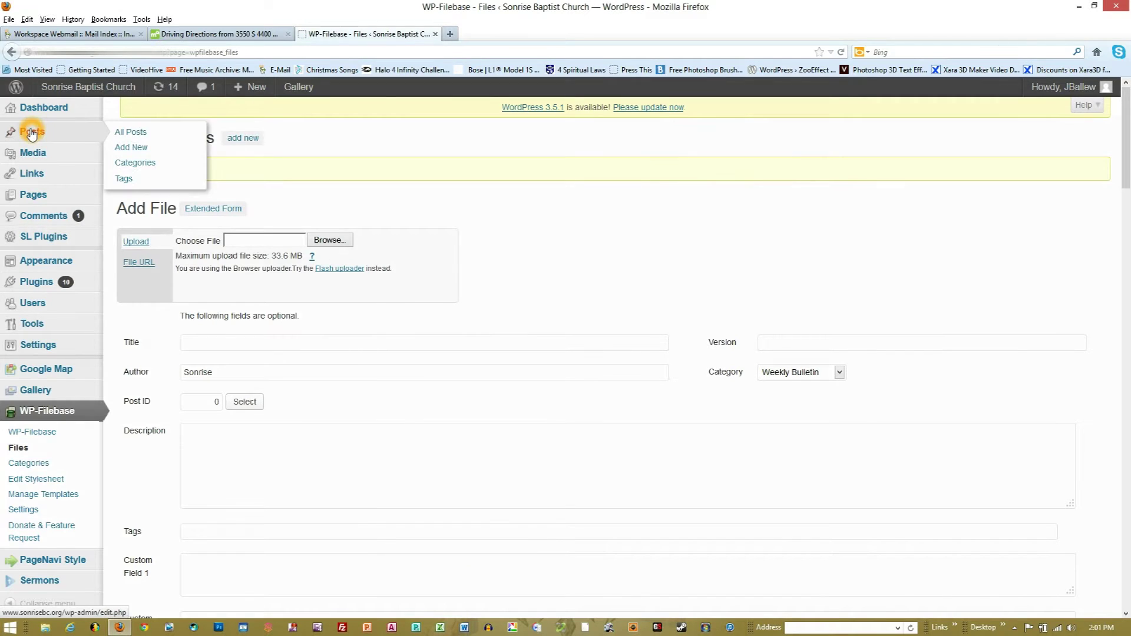
left_click(143, 151)
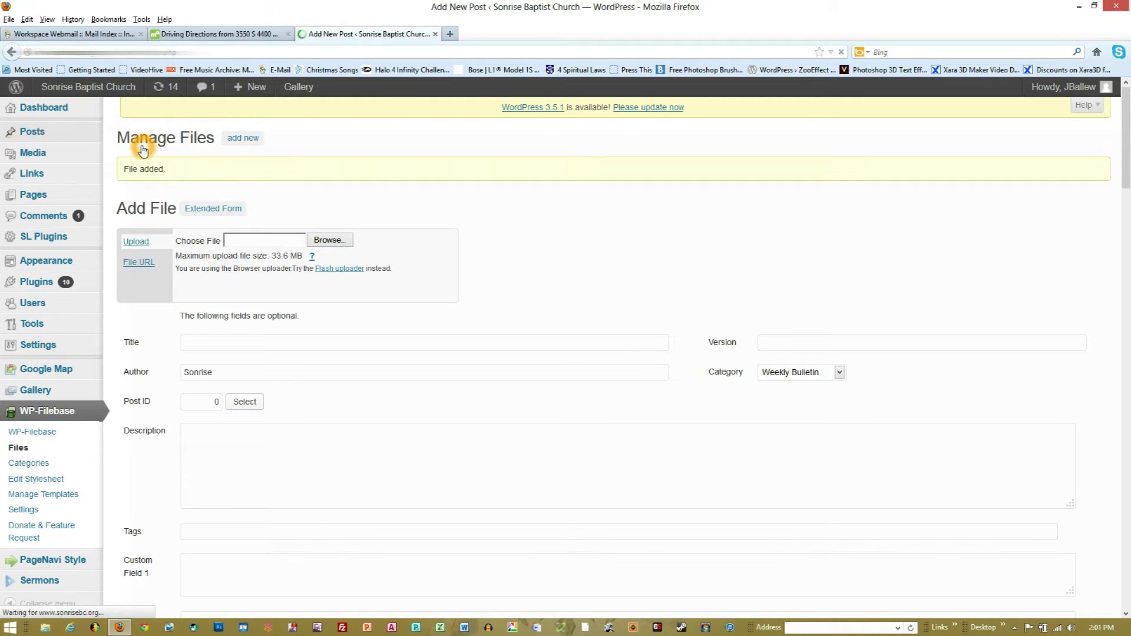
left_click(595, 294)
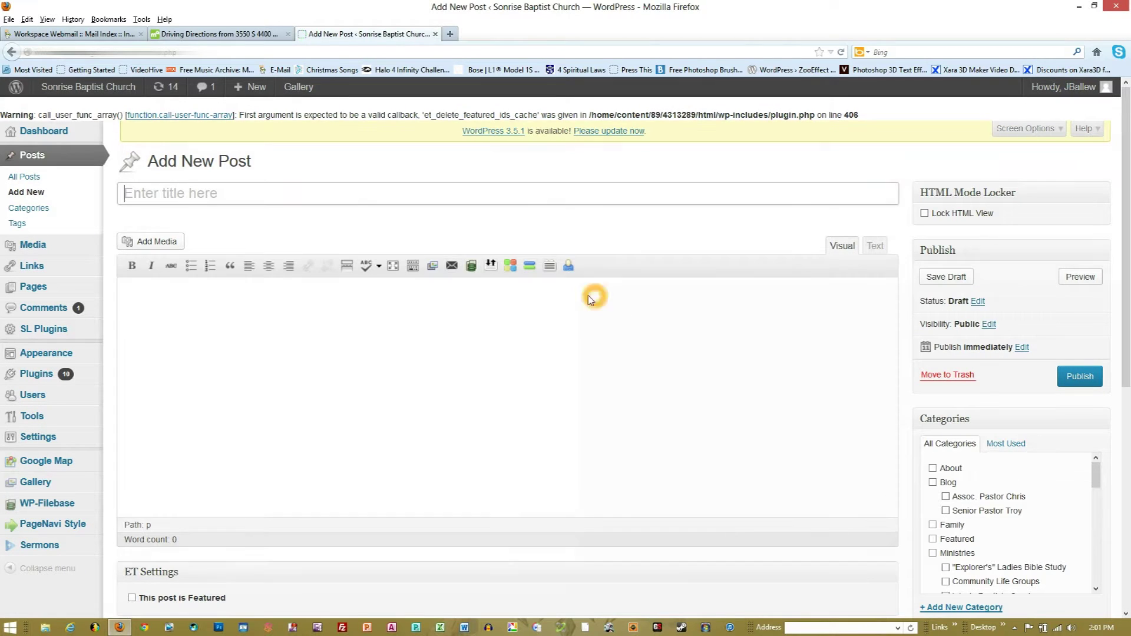
left_click(474, 282)
left_click(471, 268)
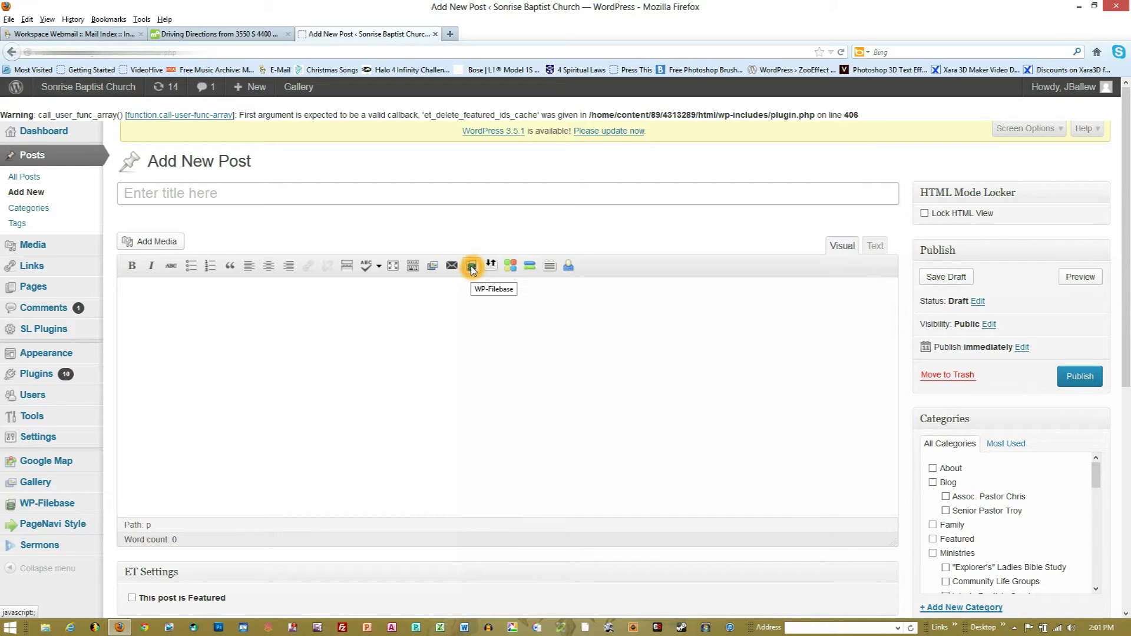
left_click(472, 269)
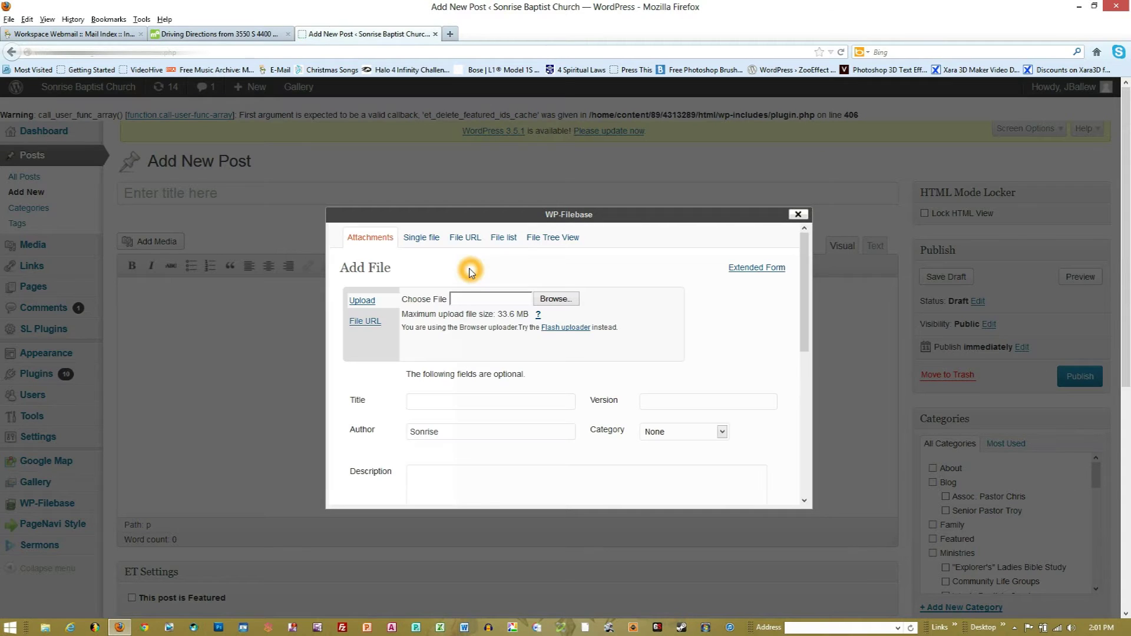
Insert the '2013 | February 3rd Bulletin' file from the Weekly Bulletin folder into the post
left_click(429, 238)
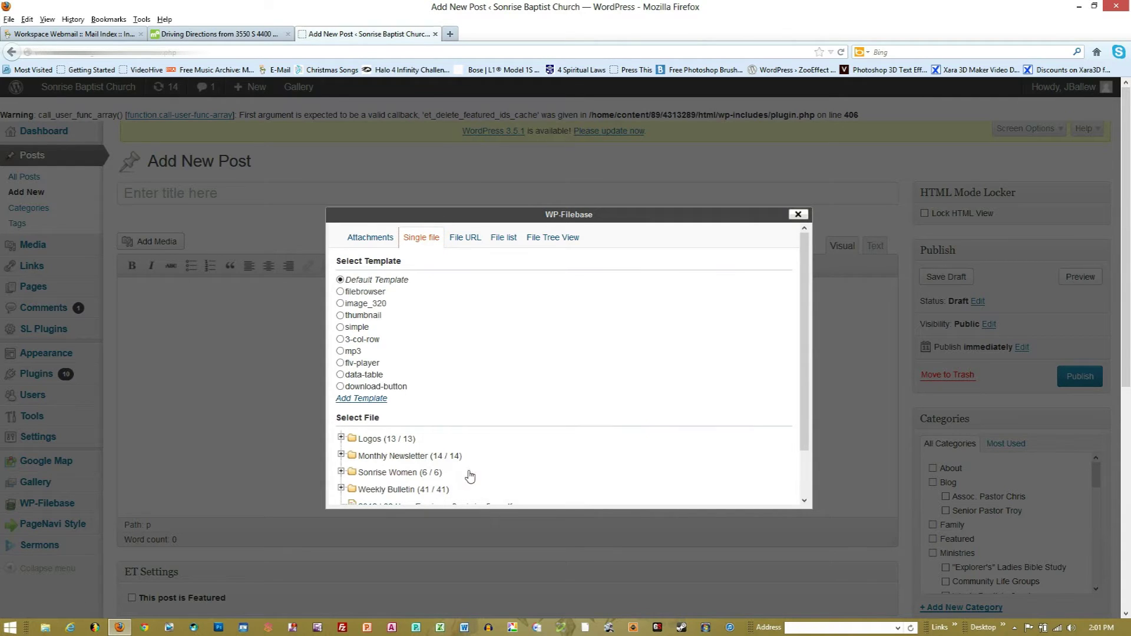
scroll(467, 471, "down", 2)
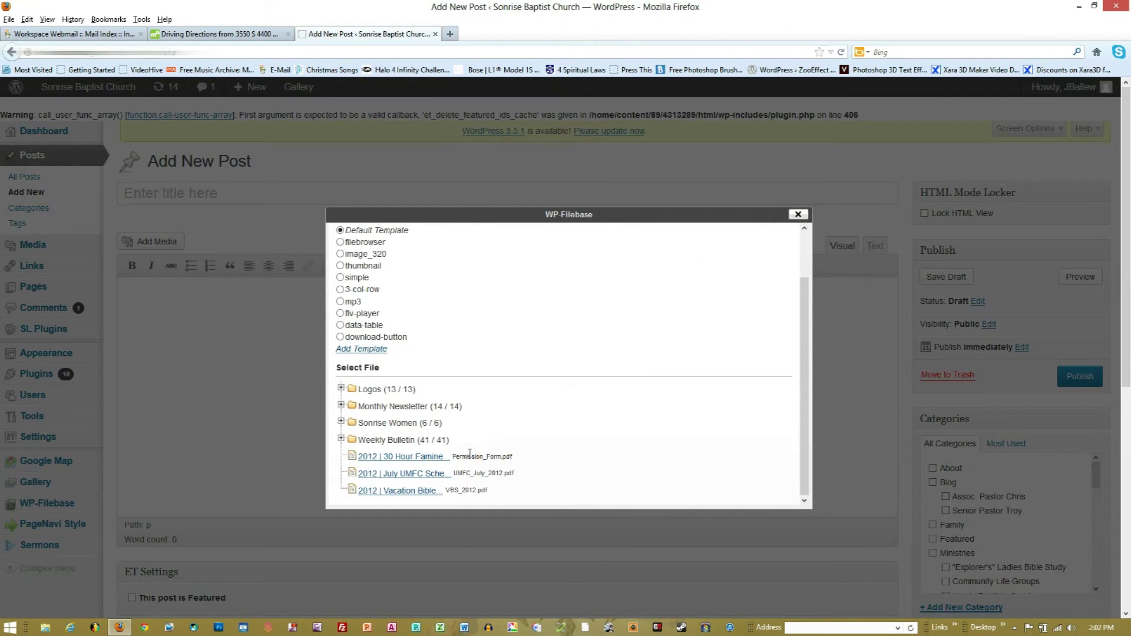
left_click(341, 438)
scroll(493, 434, "down", 6)
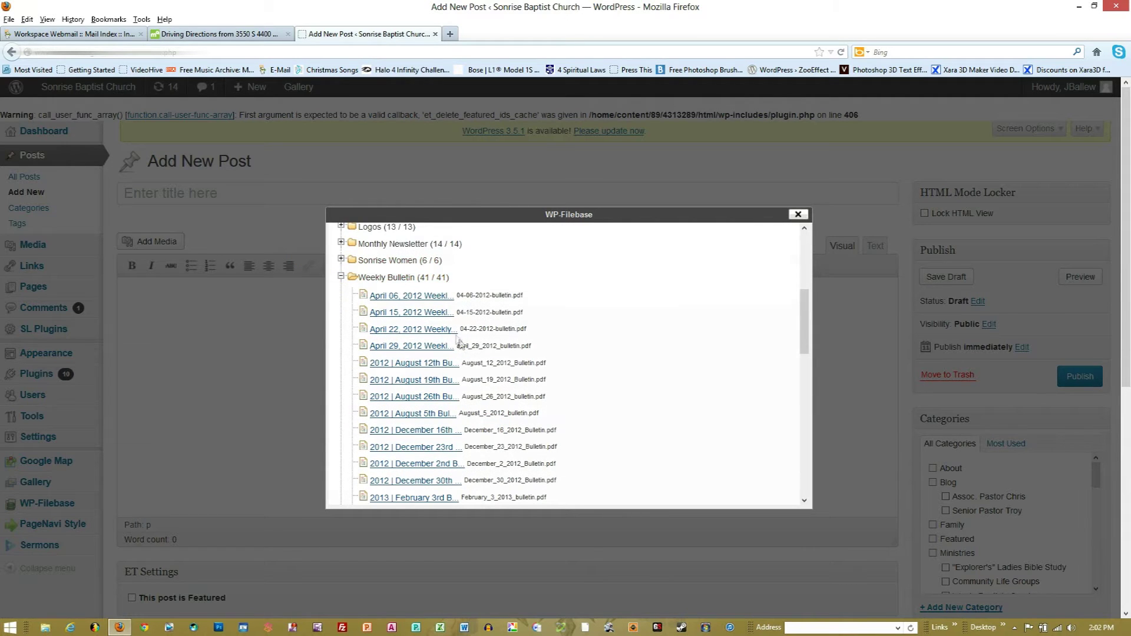
scroll(405, 318, "down", 15)
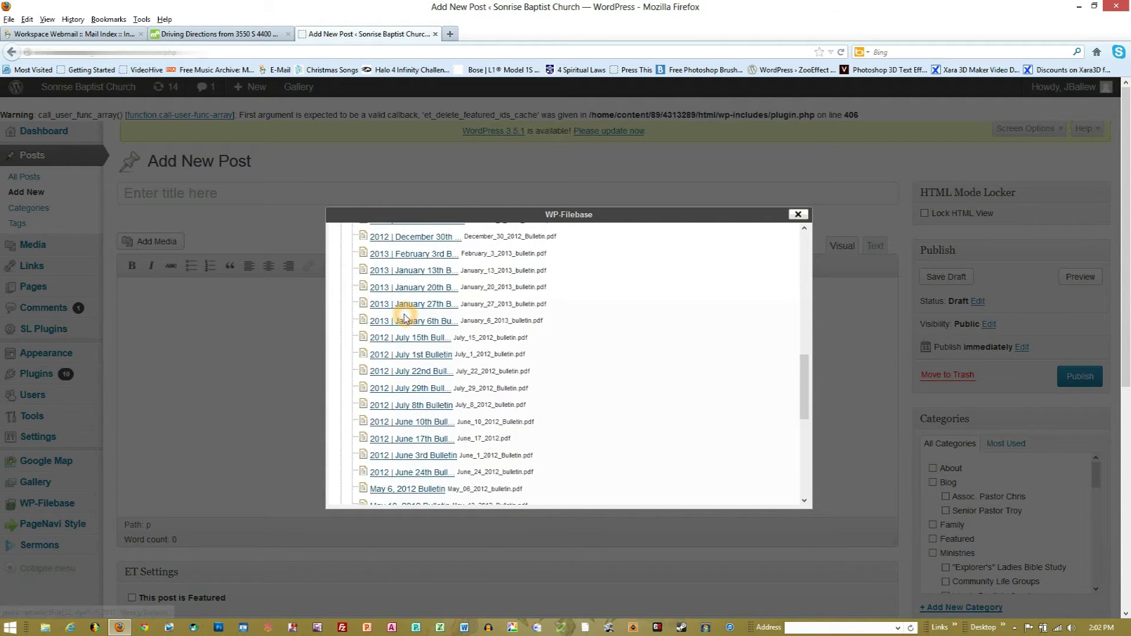
scroll(395, 373, "up", 5)
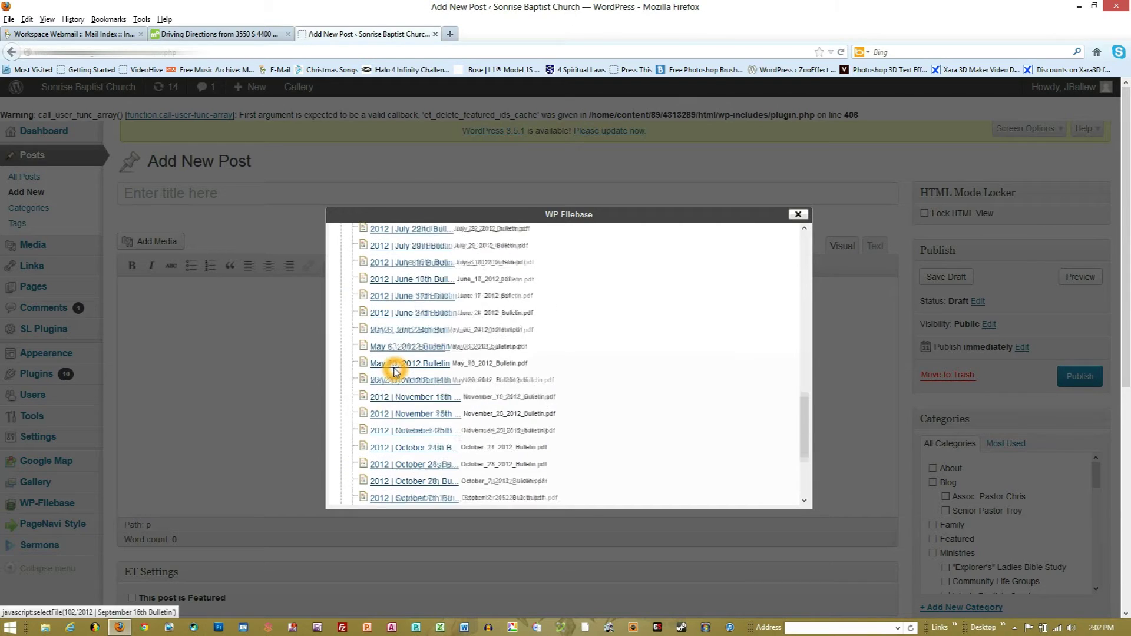
scroll(393, 368, "up", 3)
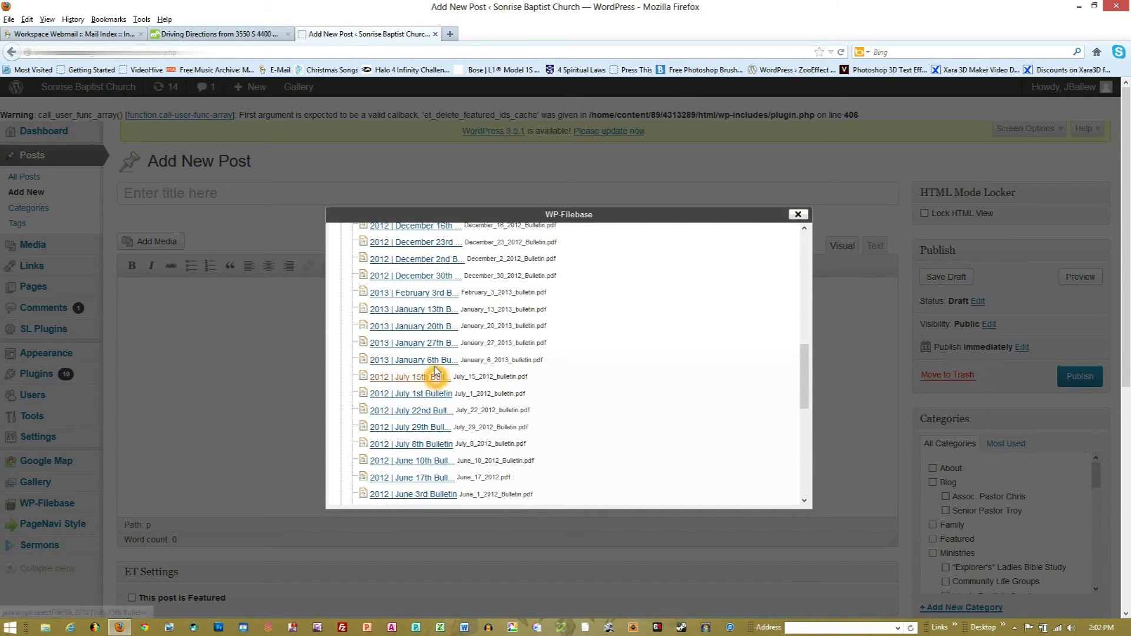
left_click(397, 296)
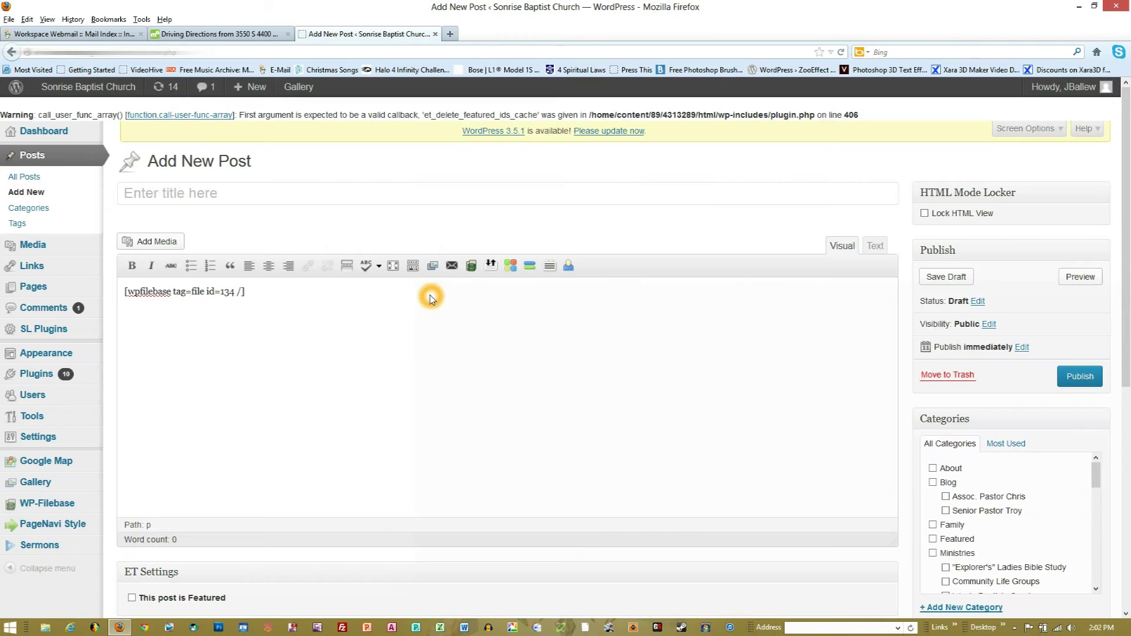
left_click(274, 197)
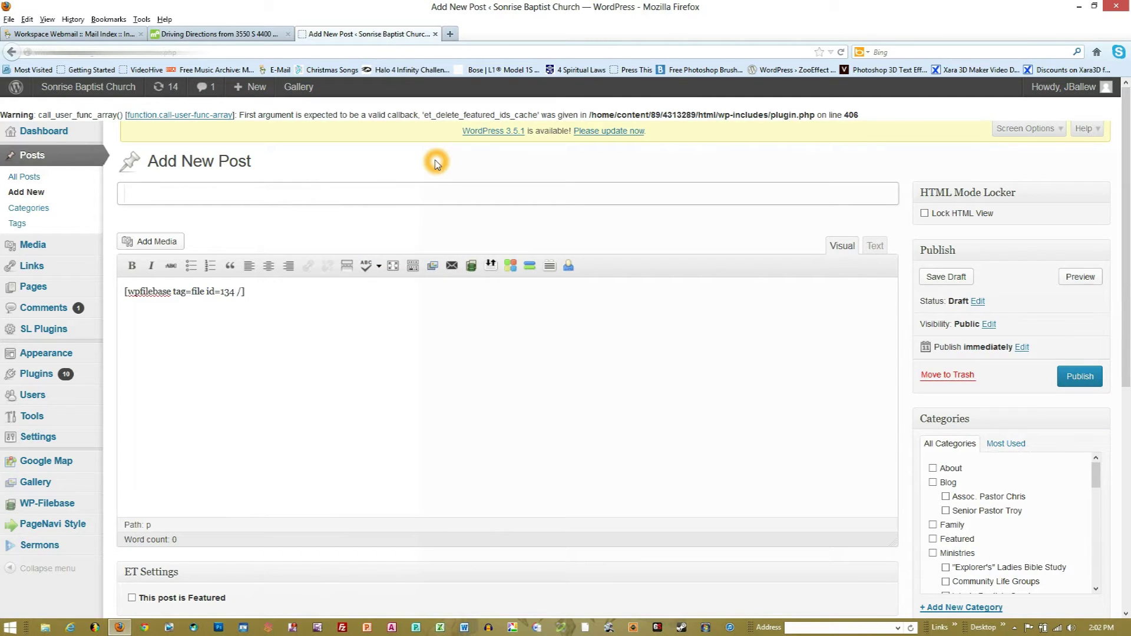
Title the post '2013 | February 3rd Bulletin' and tick Featured, Publications and Bulletins
type("2013 | February 3rd")
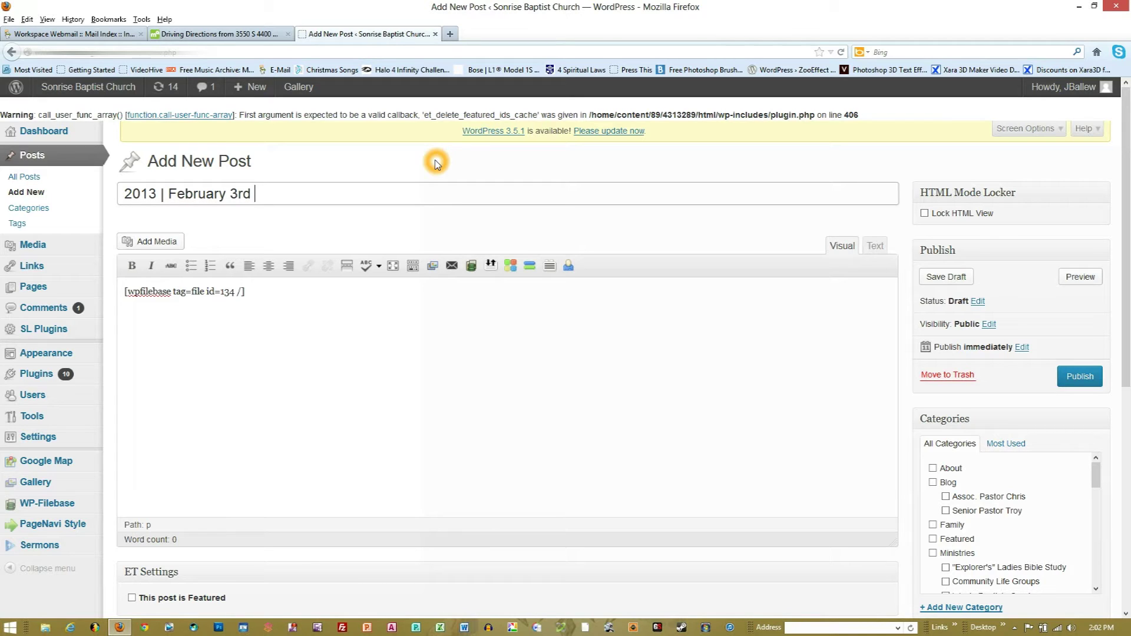
type(" Bulletin")
left_click_drag(1095, 471, 1094, 491)
left_click(933, 479)
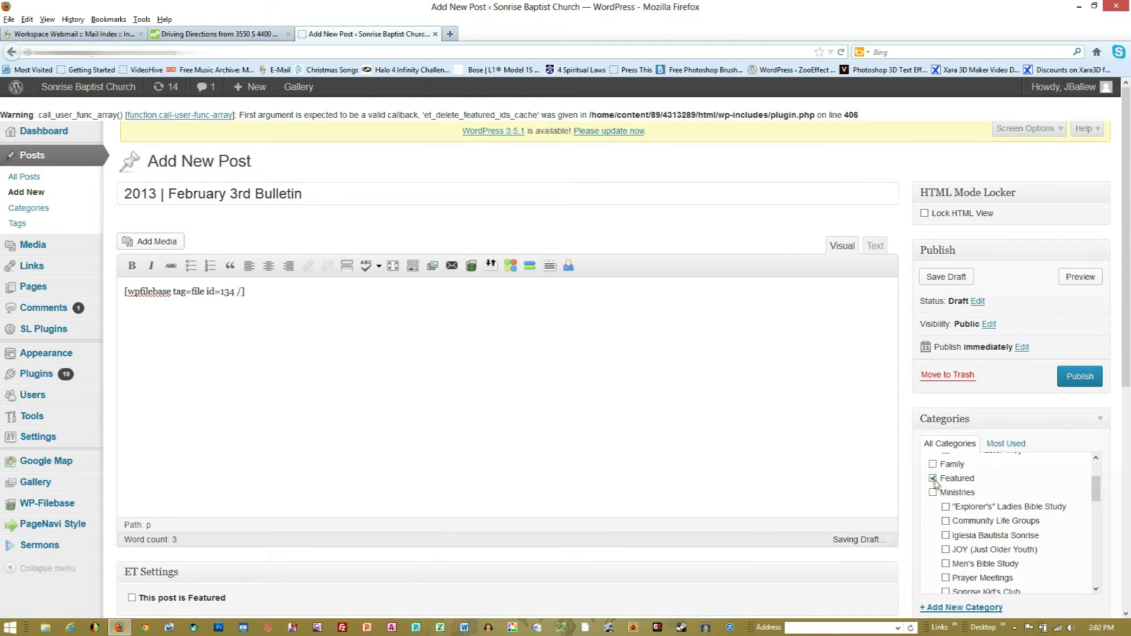
left_click_drag(1095, 490, 1101, 564)
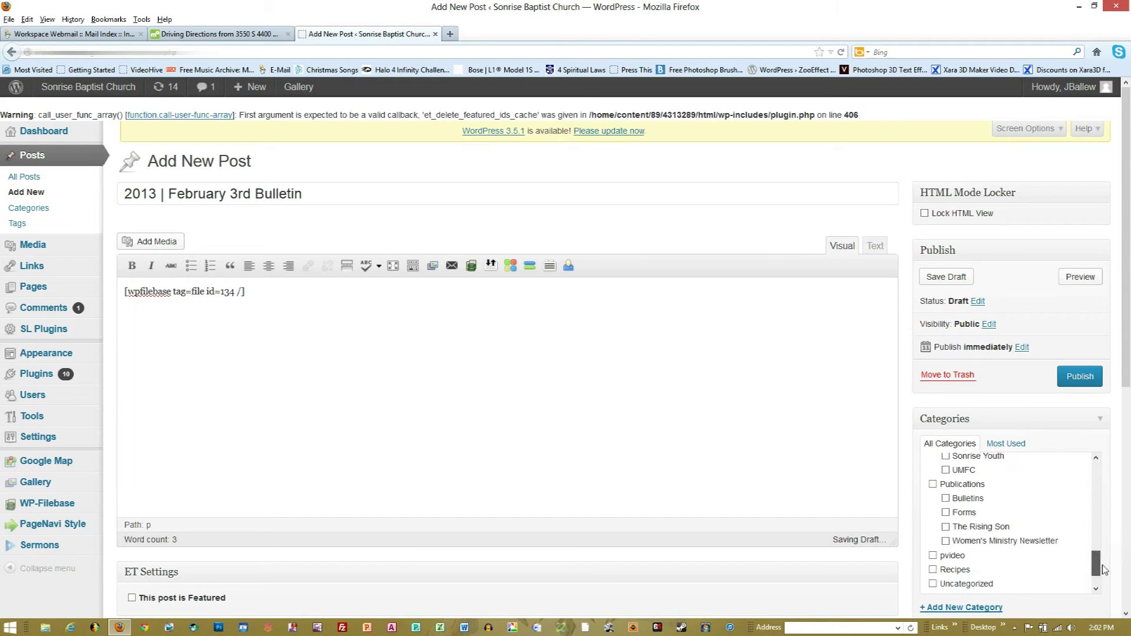
left_click(942, 479)
left_click(946, 494)
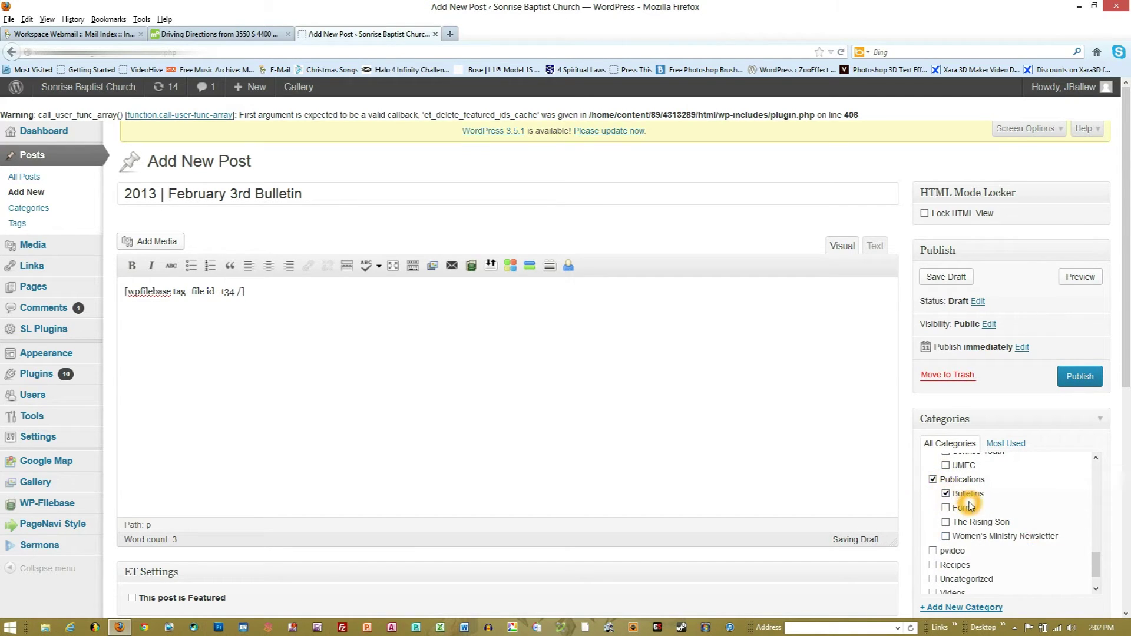
Set the Bulletin.png image from the Media Library as the post's featured image
scroll(1095, 560, "down", 1)
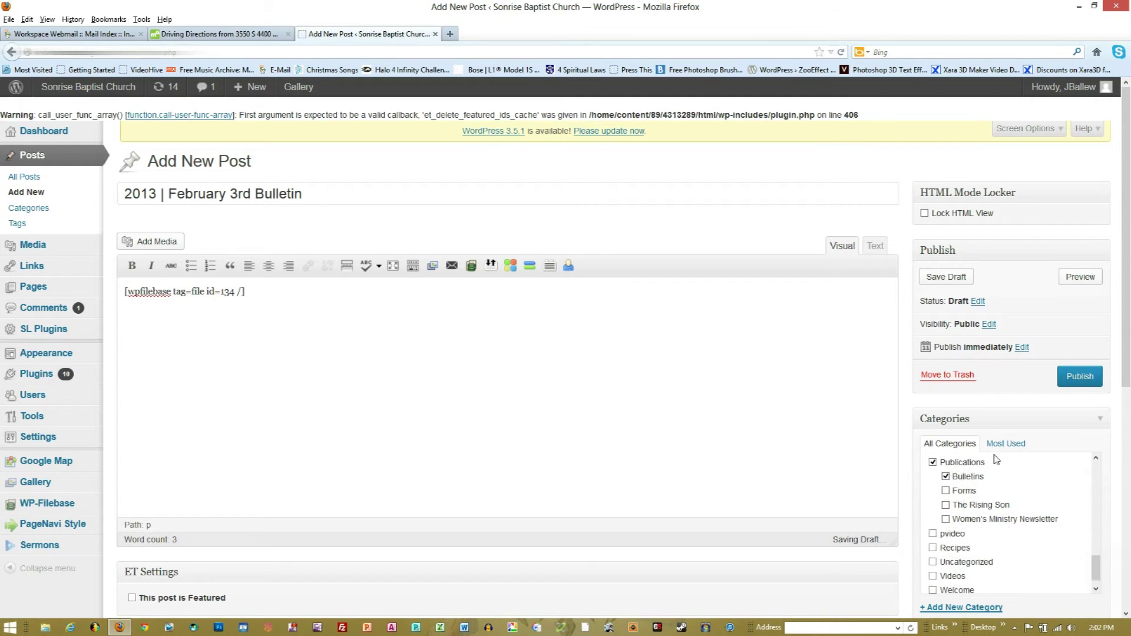
scroll(806, 443, "down", 5)
scroll(804, 439, "down", 2)
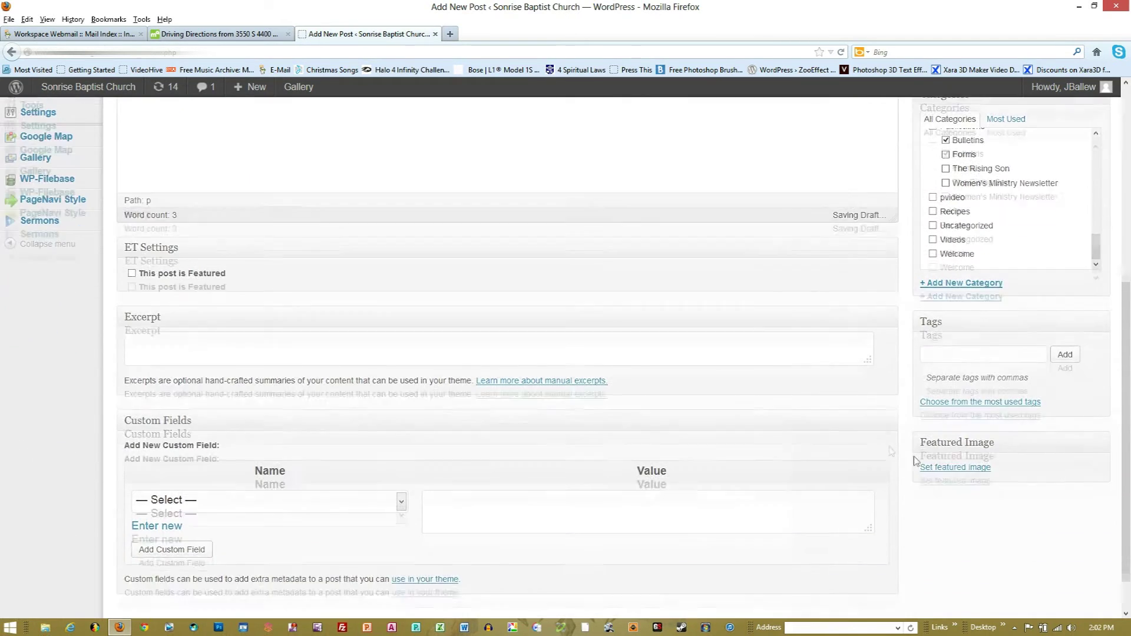
left_click(951, 468)
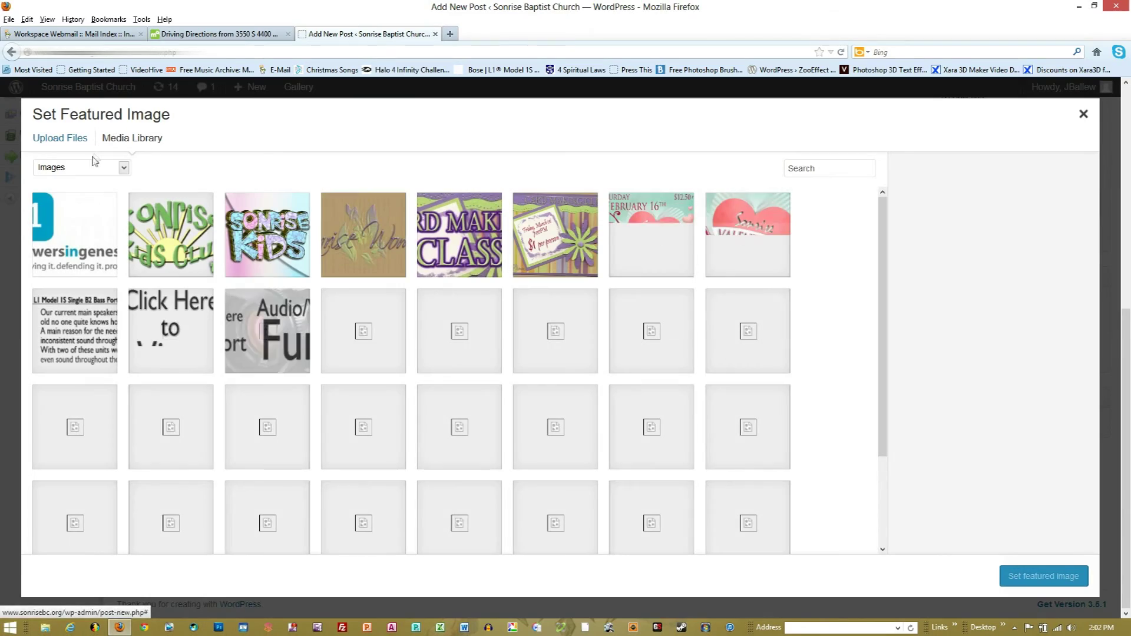
left_click(440, 302)
scroll(440, 301, "down", 5)
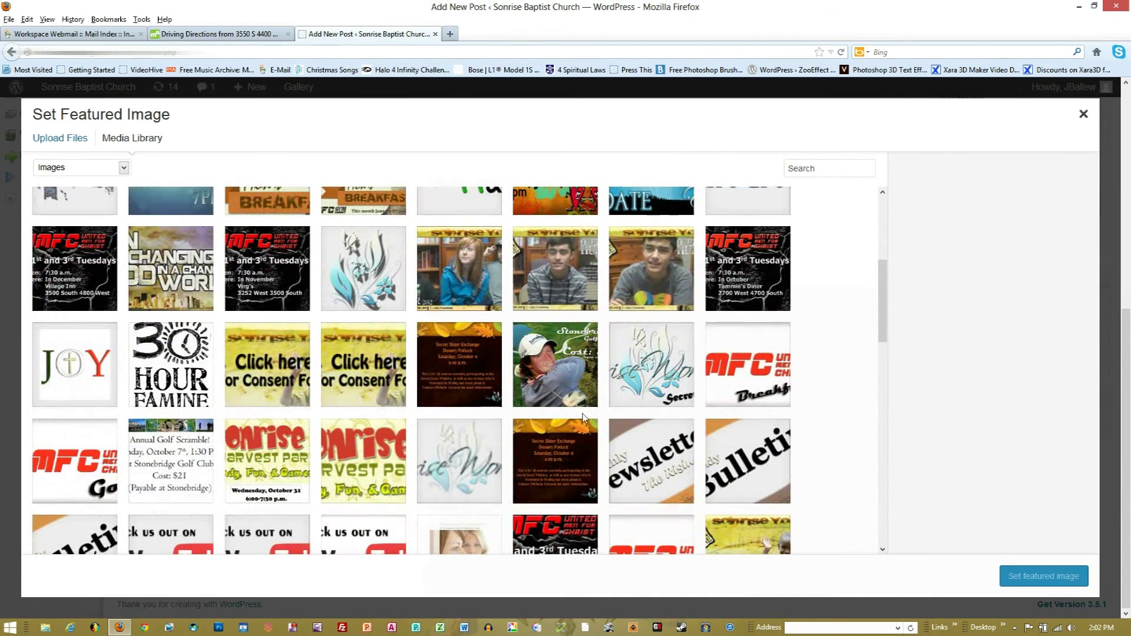
left_click(734, 461)
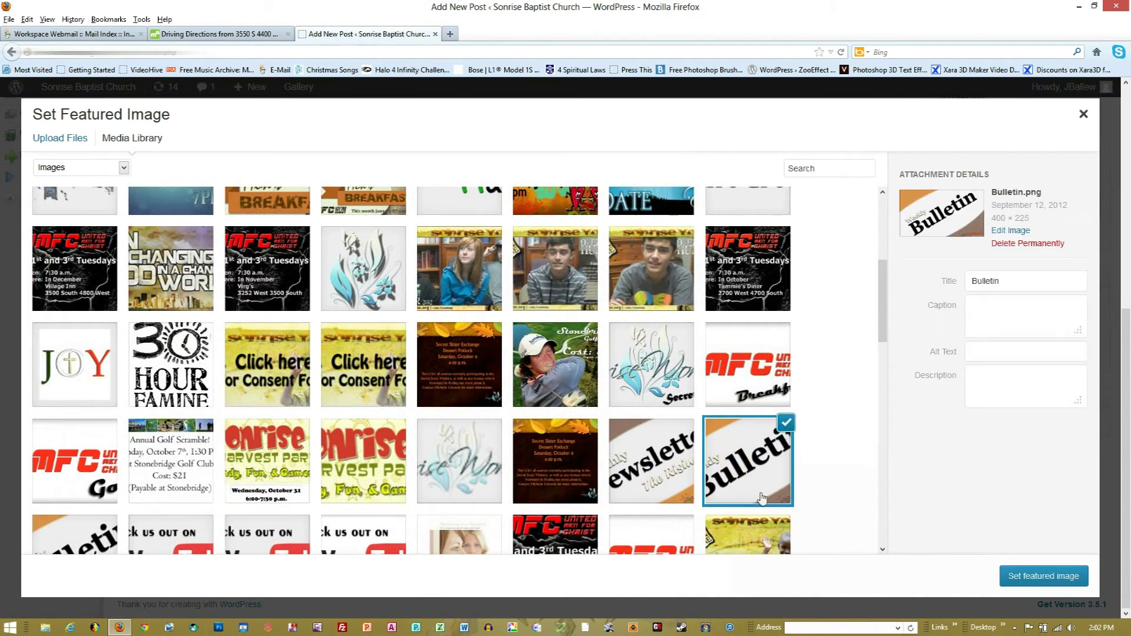
left_click(1048, 575)
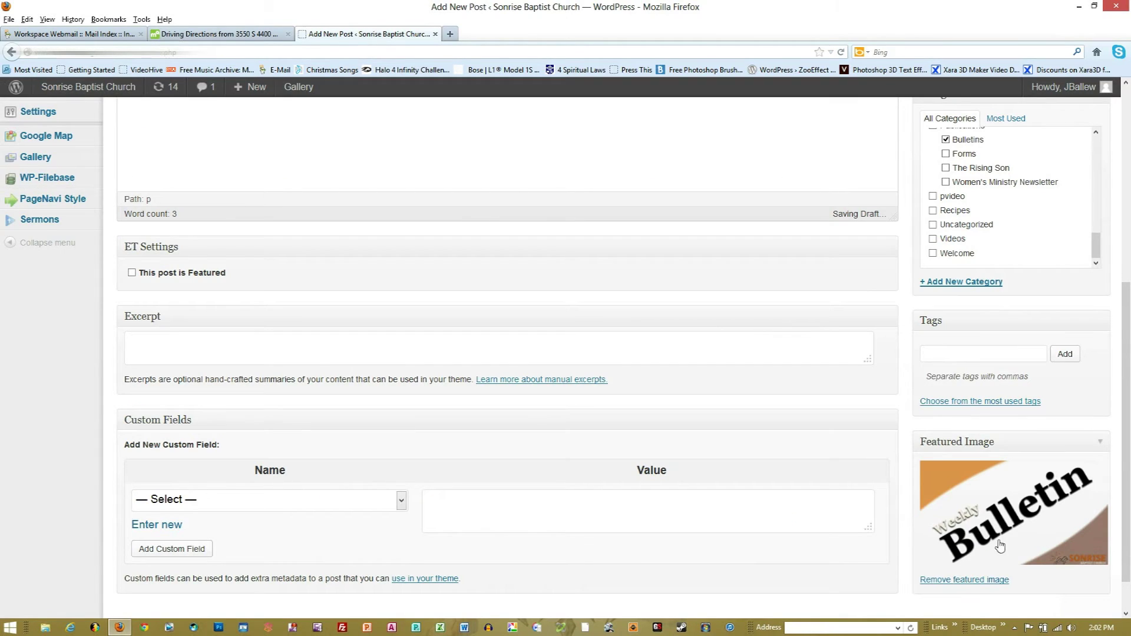
scroll(763, 294, "up", 3)
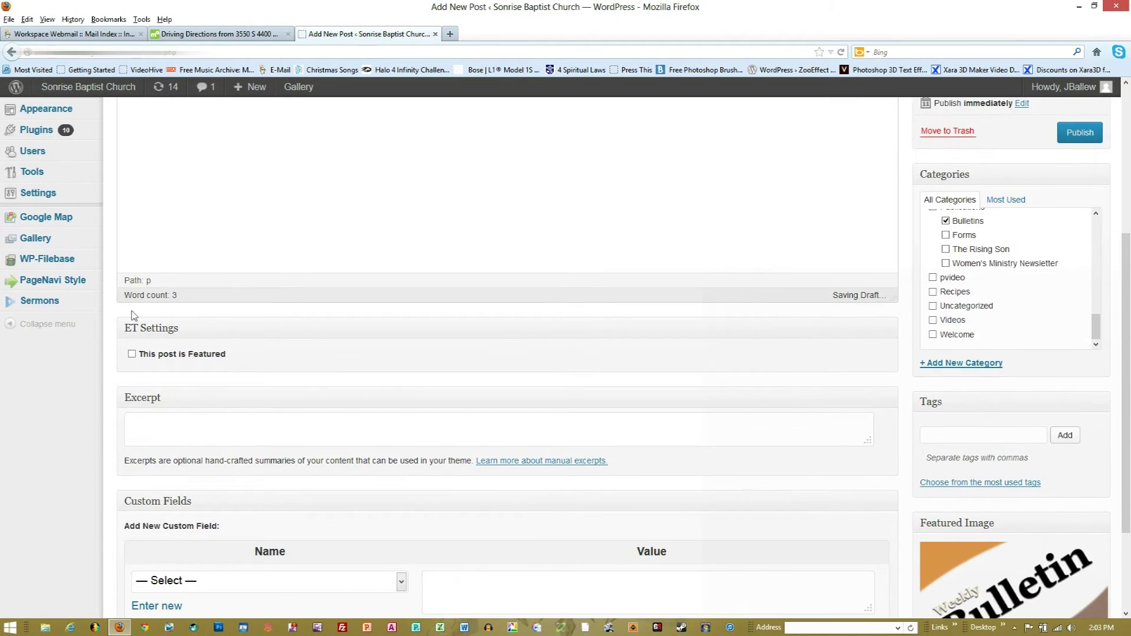
Mark the post Featured, add the excerpt 'Check out this weeks bulletin.', and publish it
left_click(131, 354)
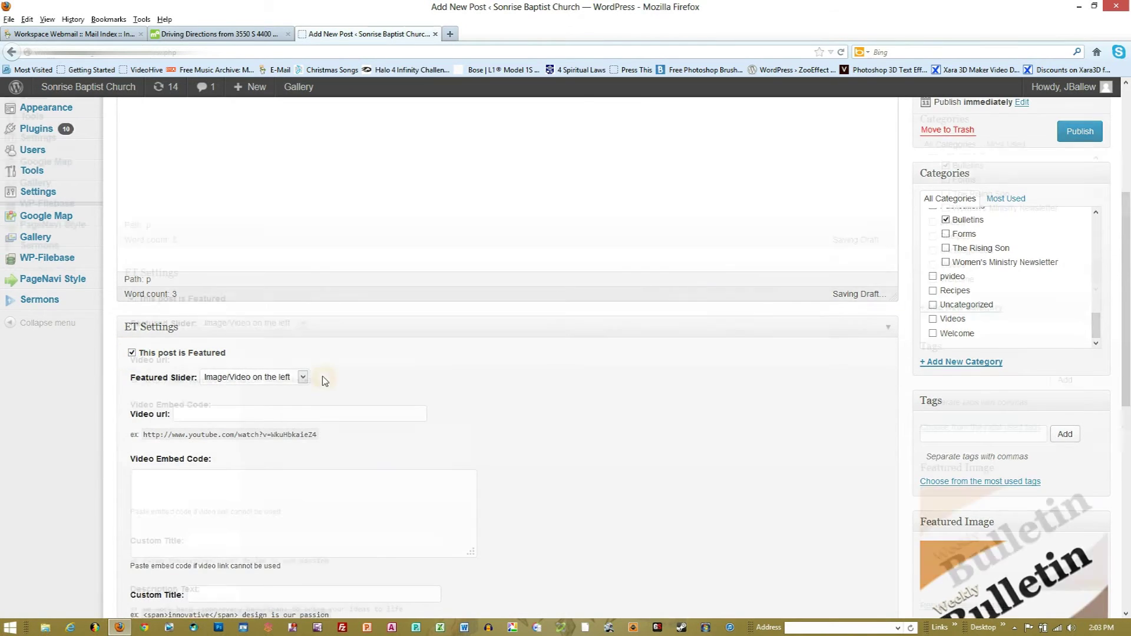
scroll(241, 475, "down", 9)
left_click(186, 532)
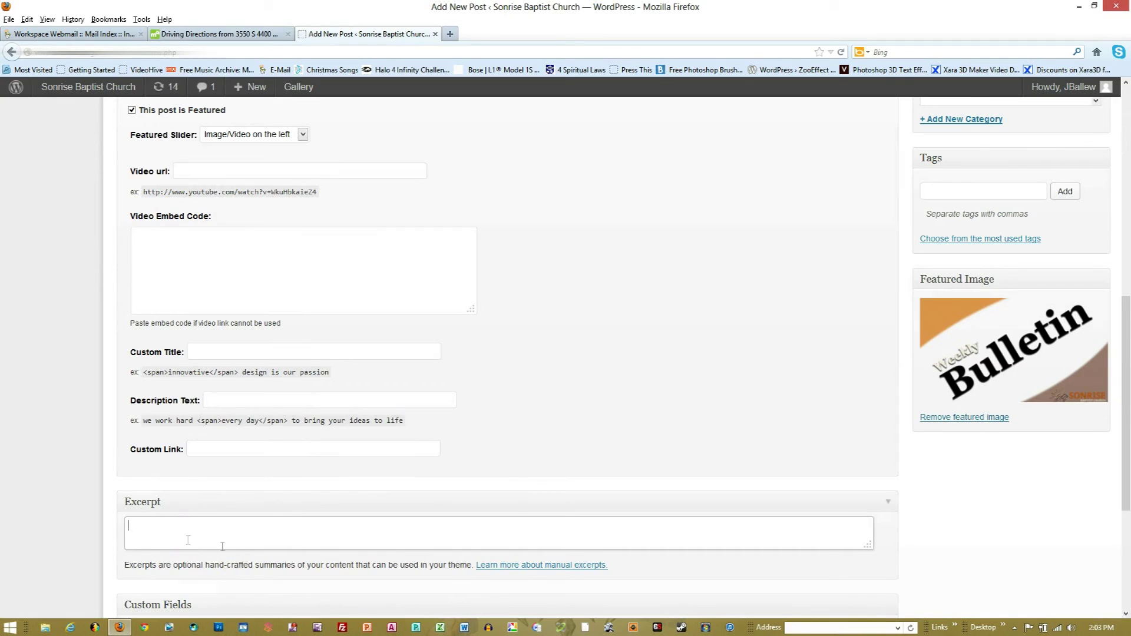
left_click(171, 538)
left_click(266, 557)
type("Check out this weeks bulletin.")
scroll(1013, 295, "up", 10)
left_click(1081, 378)
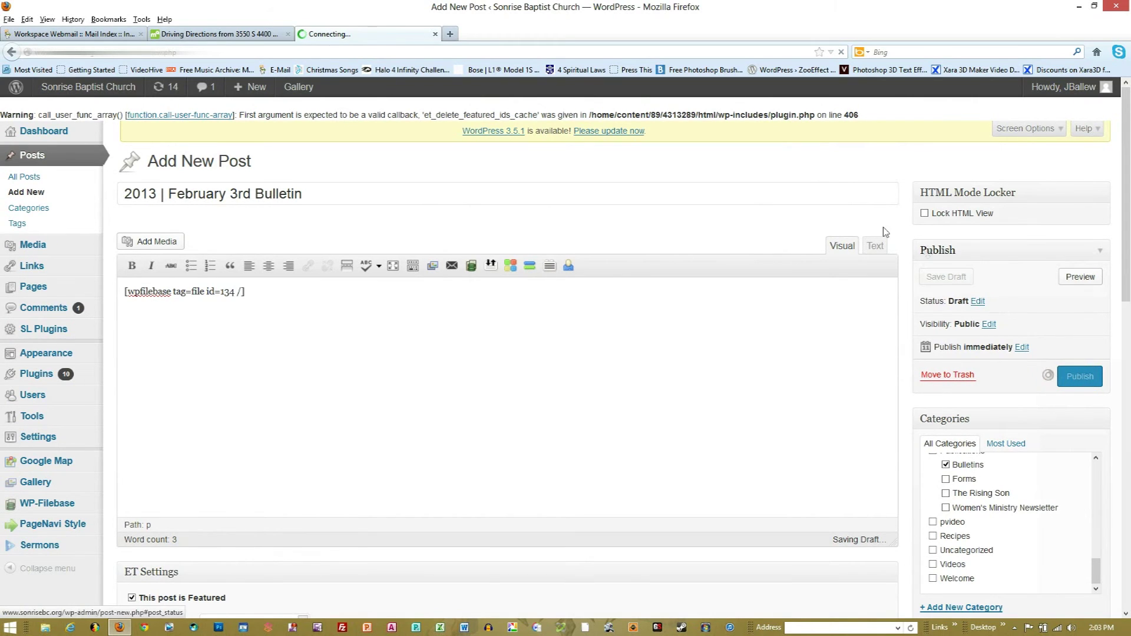
Load sonrisebc.org in a new Firefox tab
left_click(449, 35)
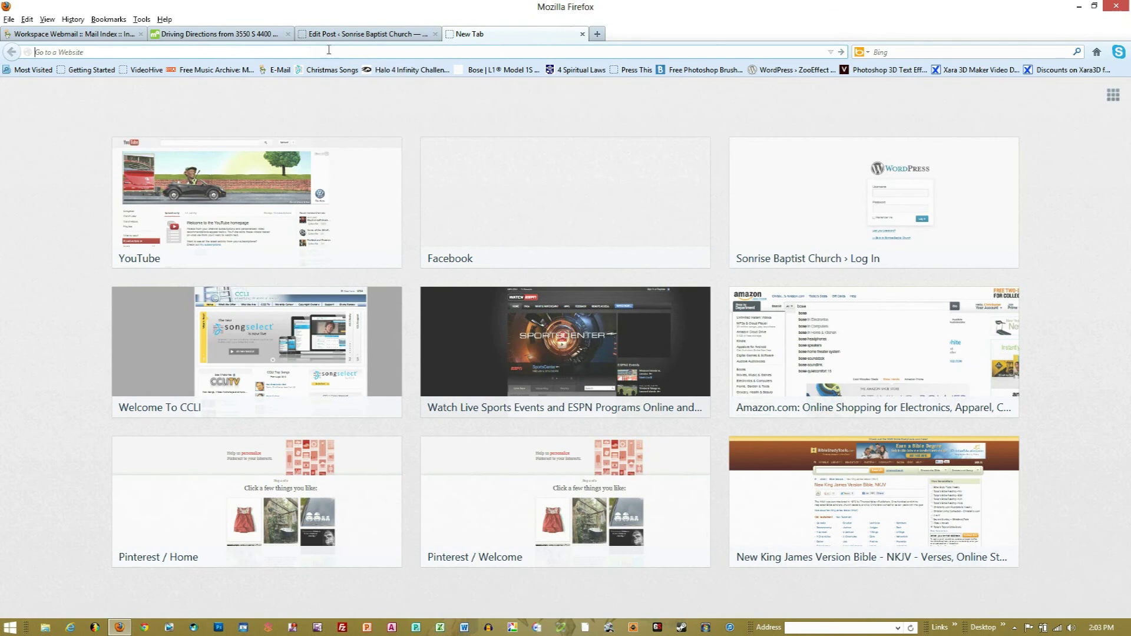
left_click(328, 50)
type("sonrisebc.org/")
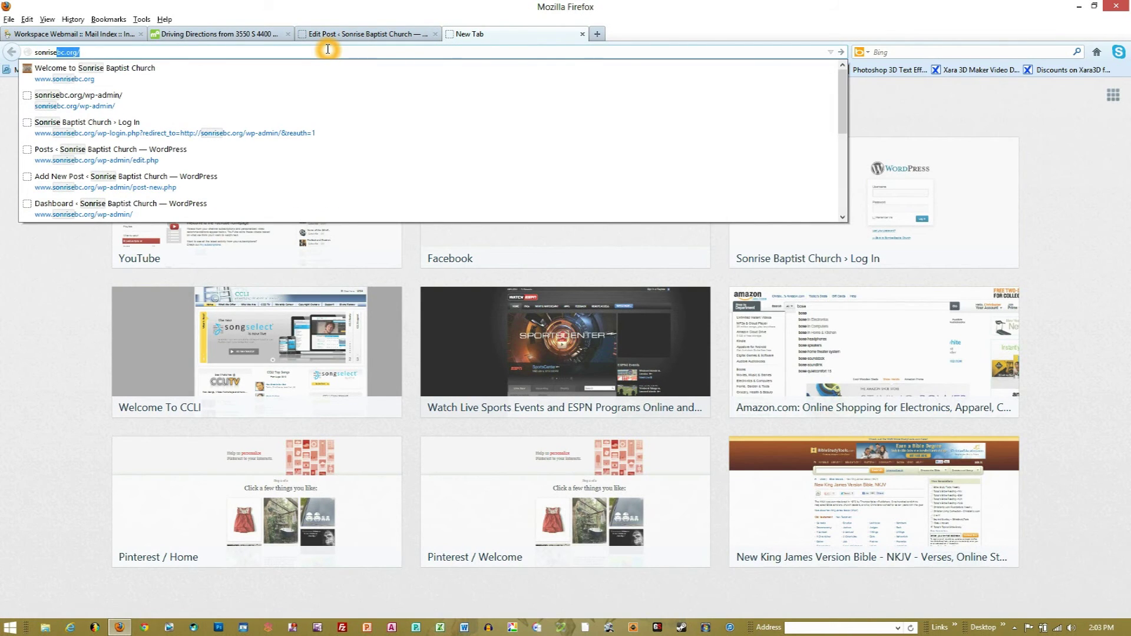
key("Return")
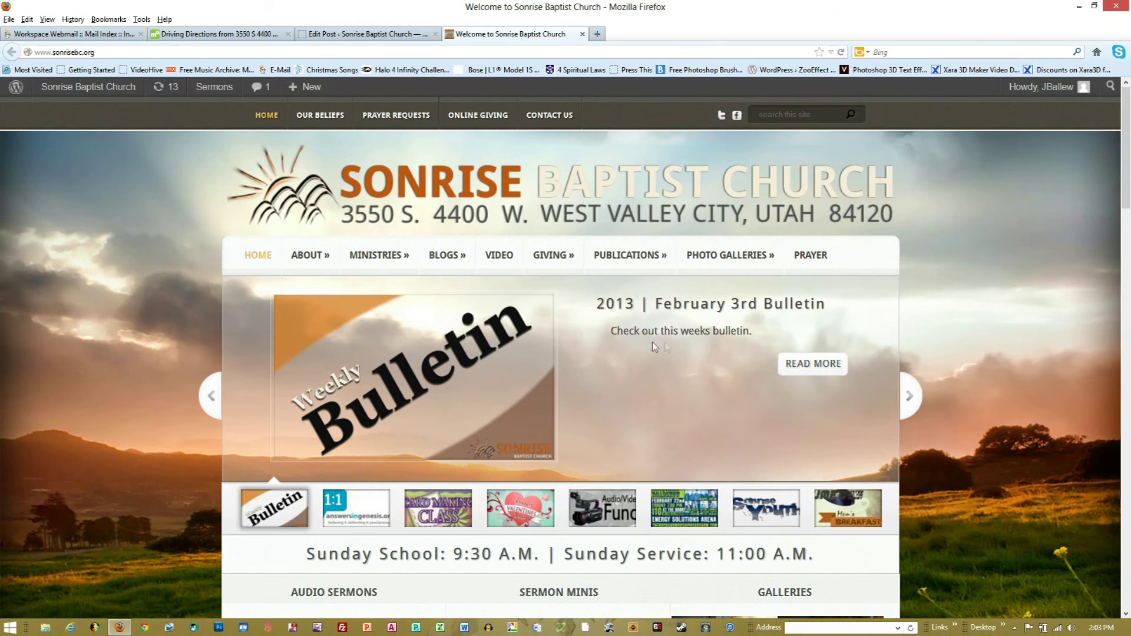
Open the February 3rd Bulletin post, download and open its PDF, then return home
left_click(806, 365)
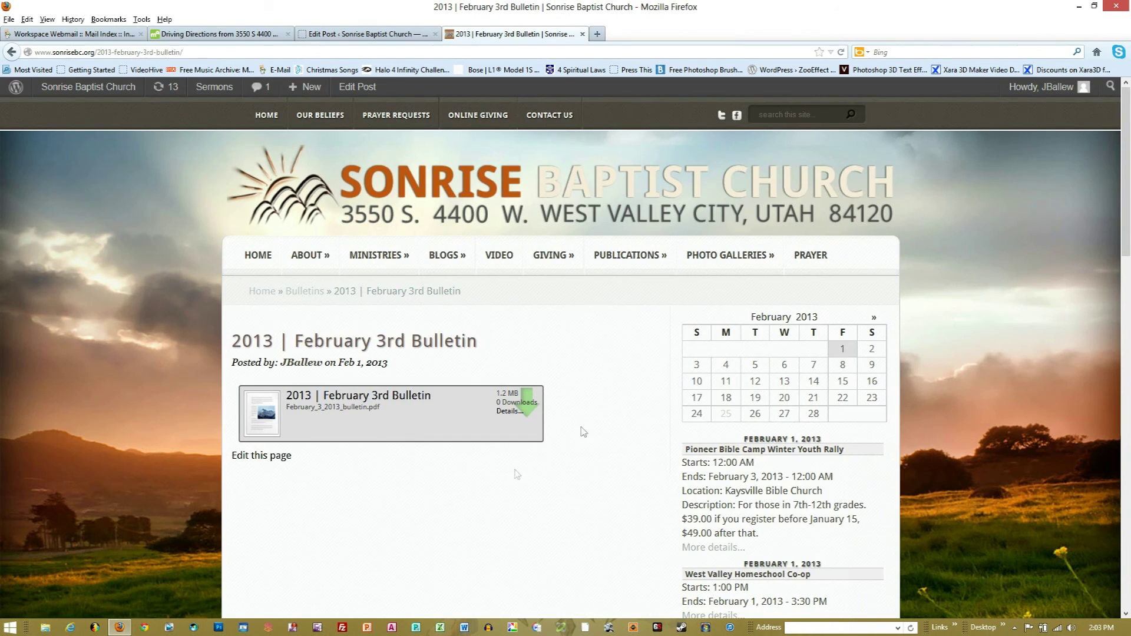
left_click(369, 397)
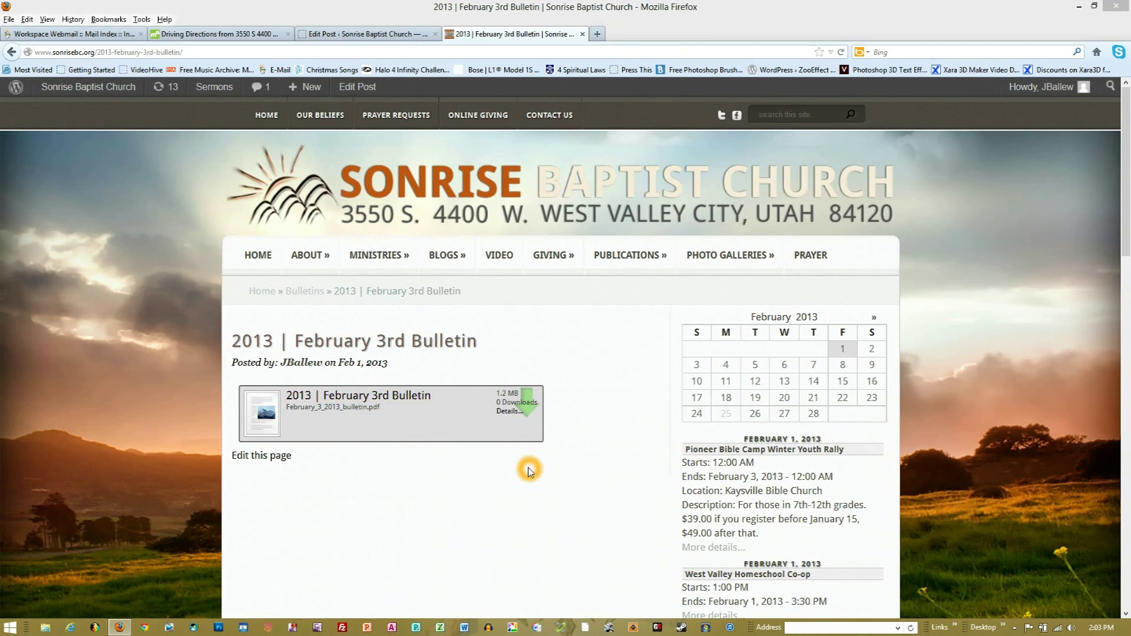
left_click(610, 379)
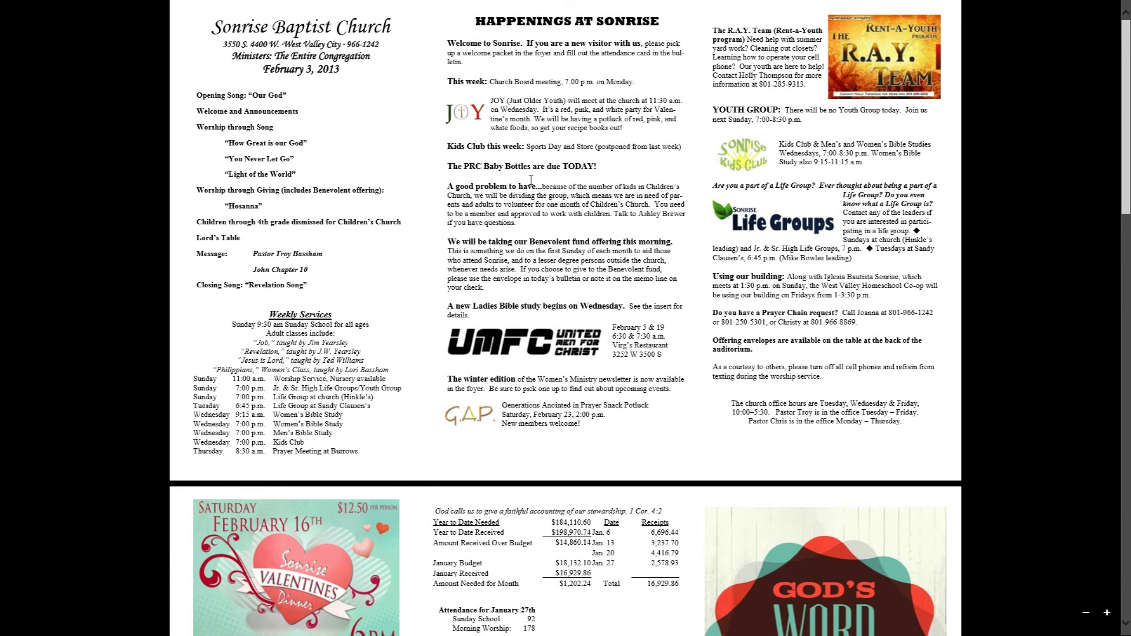
key("alt+Tab")
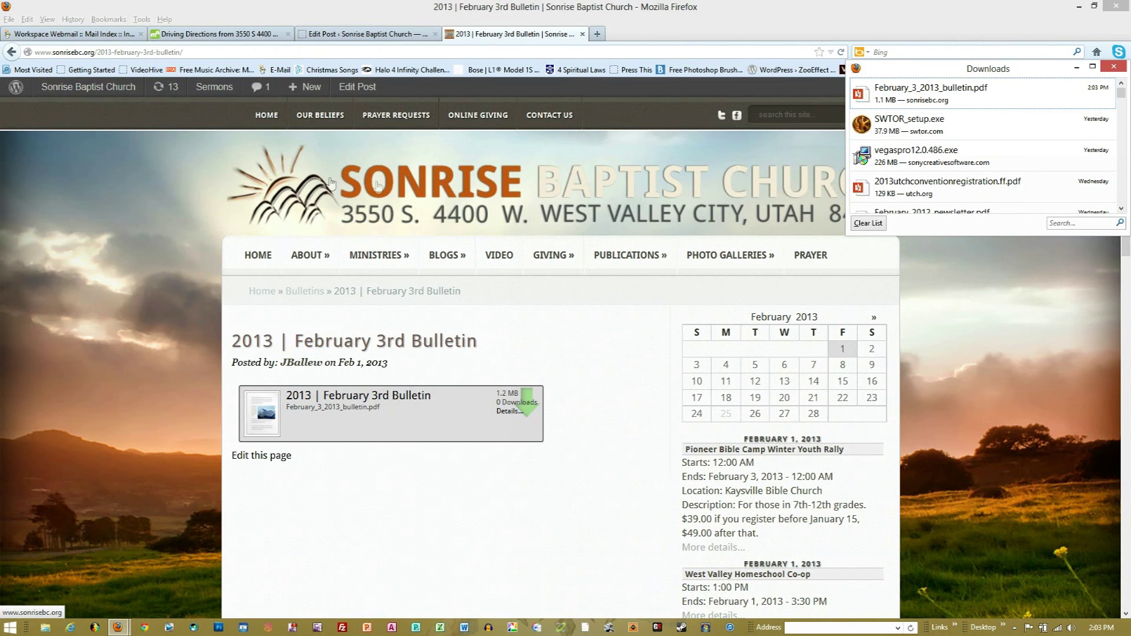
left_click(274, 117)
left_click(547, 317)
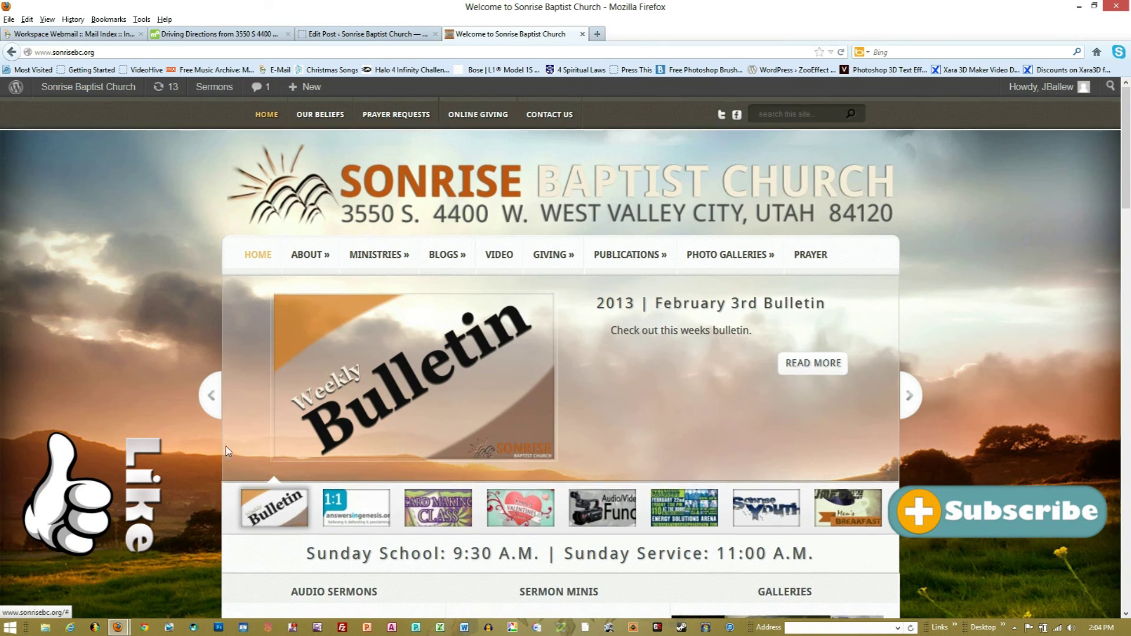
scroll(226, 443, "down", 5)
scroll(230, 439, "up", 5)
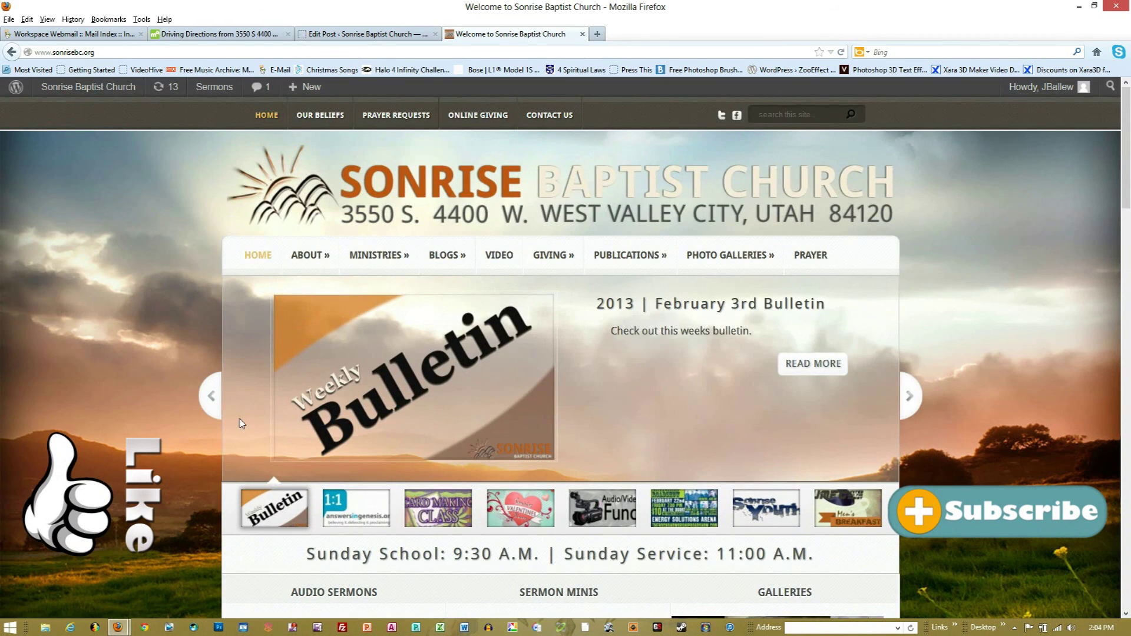